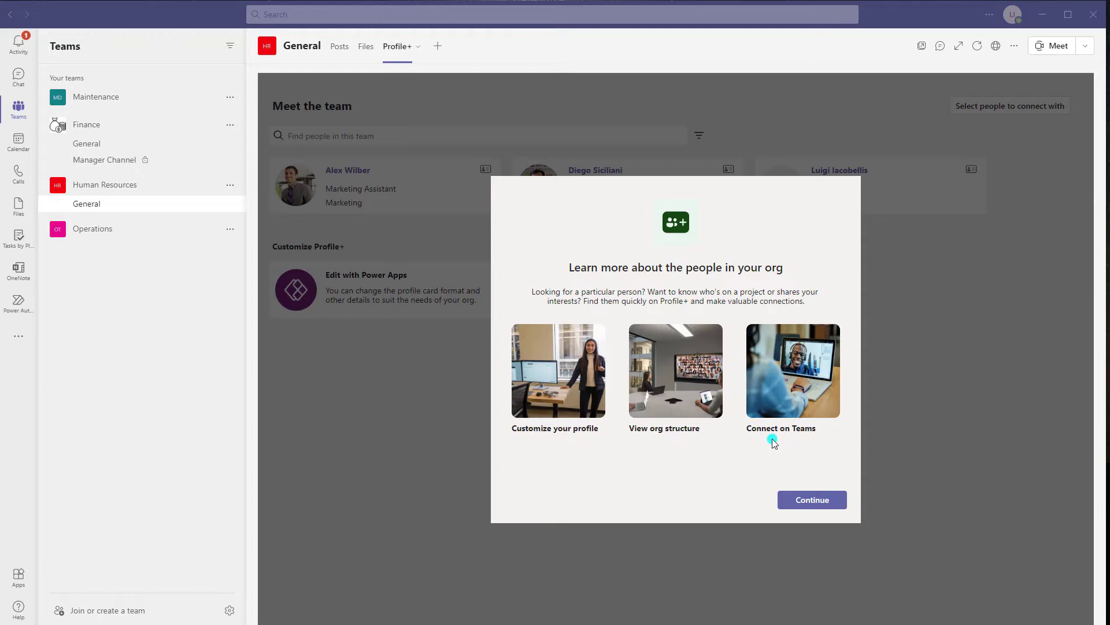
Dismiss the Profile+ introduction, then view the HR Manager's Goals and Interests and return to the team list
{"action": "left_click", "coordinate": [798, 502]}
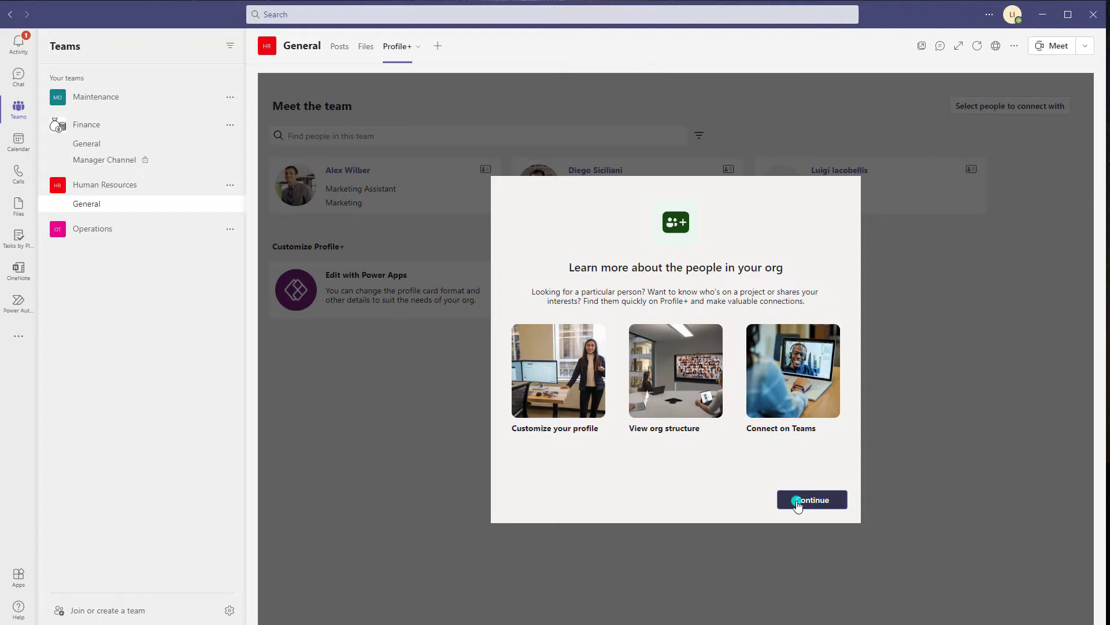
{"action": "left_click", "coordinate": [797, 502]}
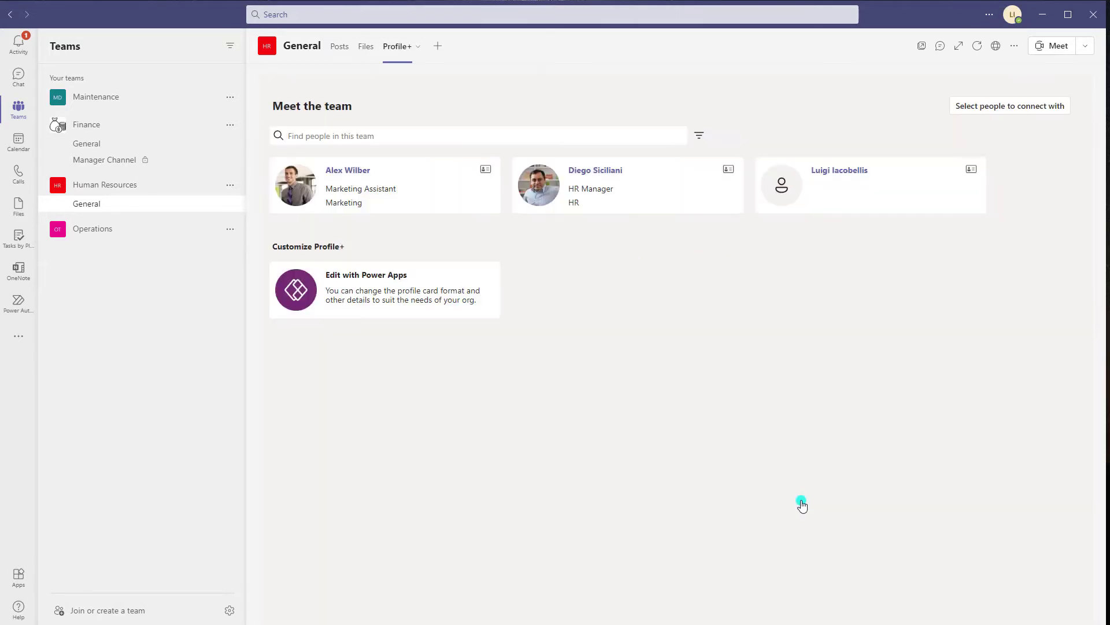
{"action": "left_click", "coordinate": [642, 194]}
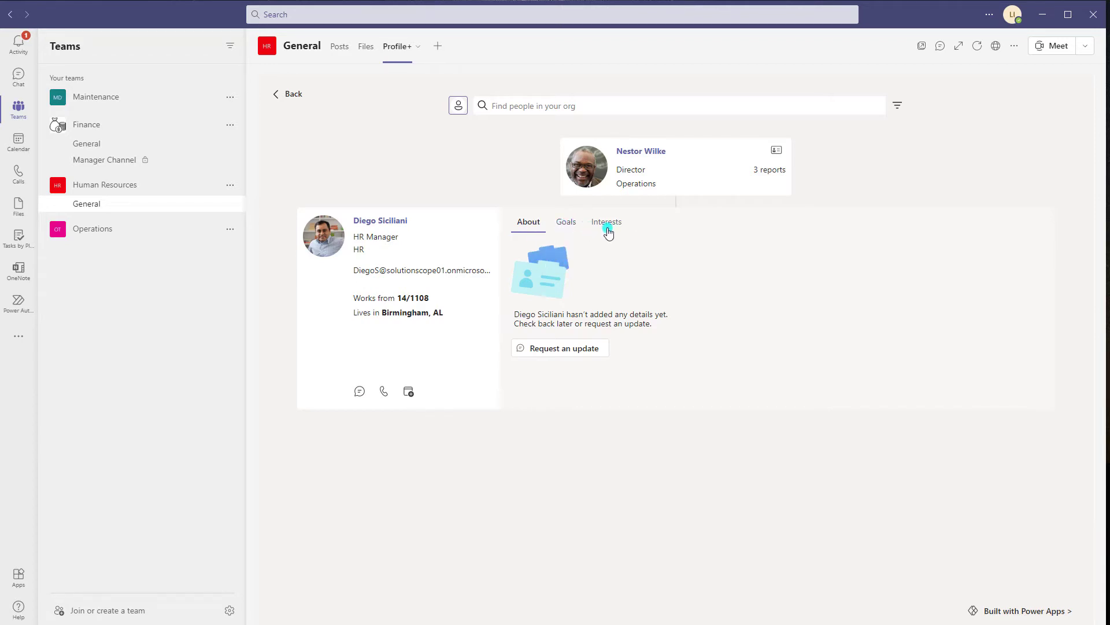
{"action": "left_click", "coordinate": [558, 231]}
{"action": "left_click", "coordinate": [597, 230]}
{"action": "left_click", "coordinate": [275, 98]}
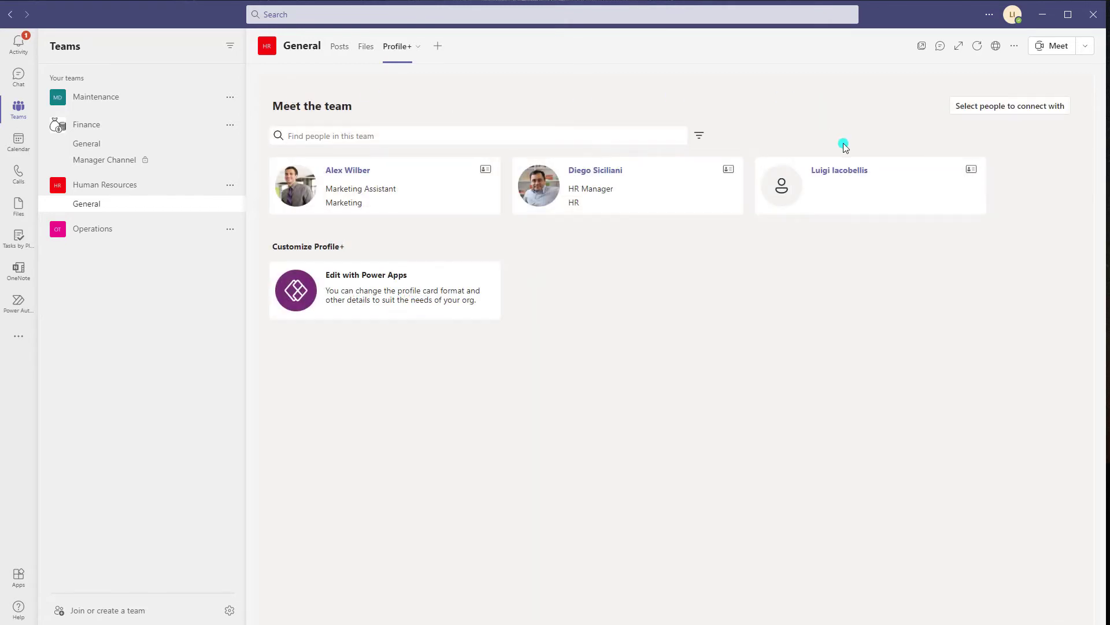
Open your own profile for editing and write an intro giving your first name and saying "I provide MS Teams Training!"
{"action": "left_click", "coordinate": [833, 172]}
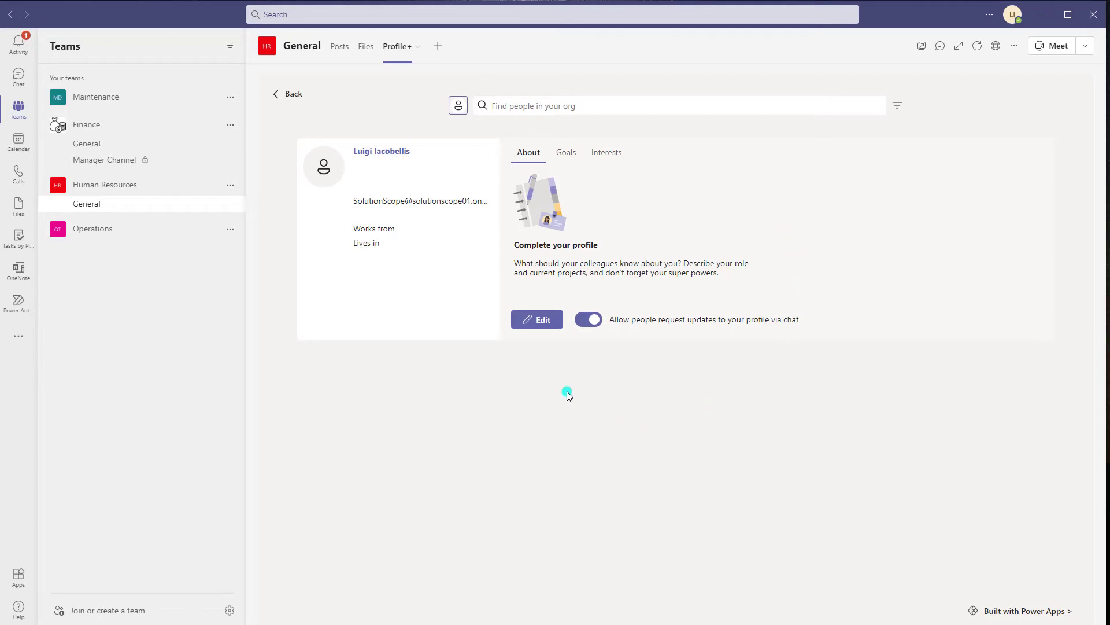
{"action": "left_click", "coordinate": [539, 326]}
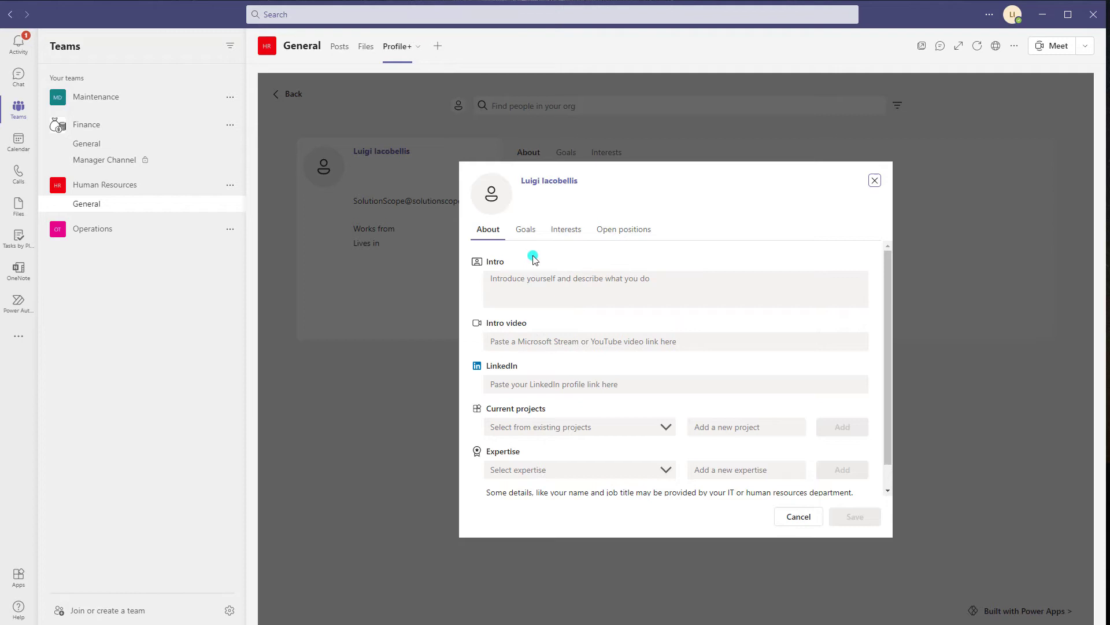
{"action": "left_click", "coordinate": [532, 289]}
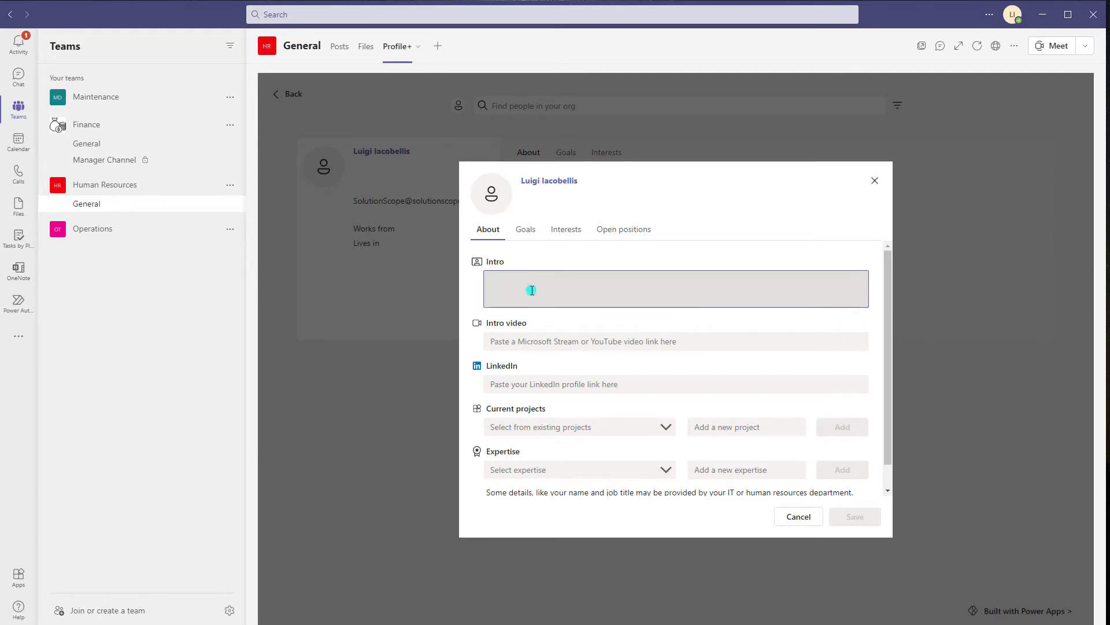
{"action": "type", "text": "I'm Lui I provide MS Teams Training!"}
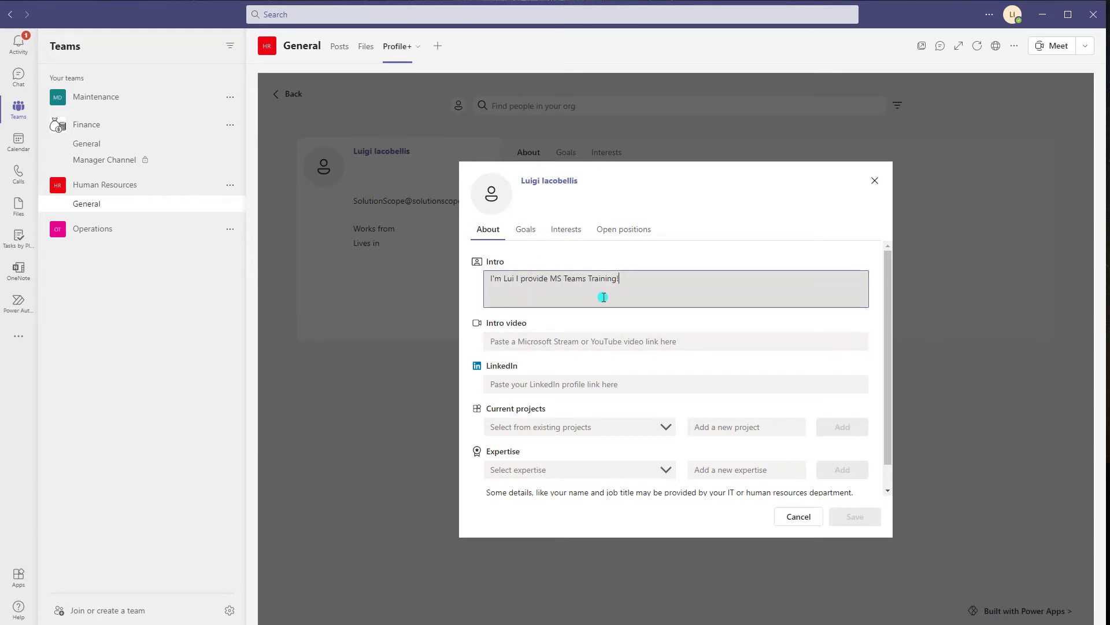
{"action": "left_click", "coordinate": [578, 347]}
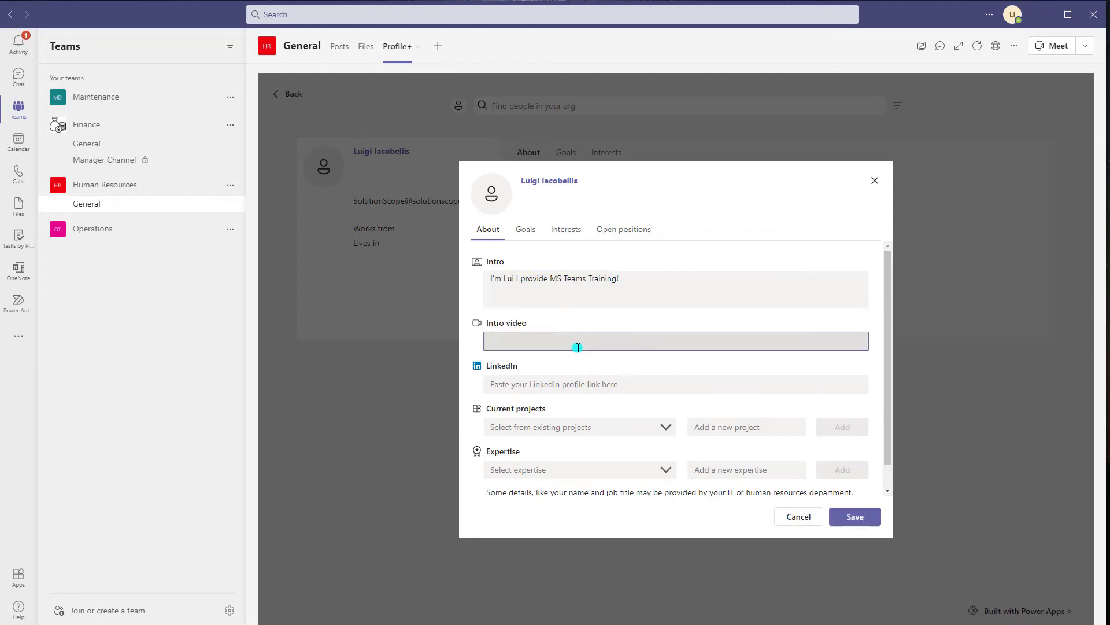
{"action": "left_click", "coordinate": [559, 384]}
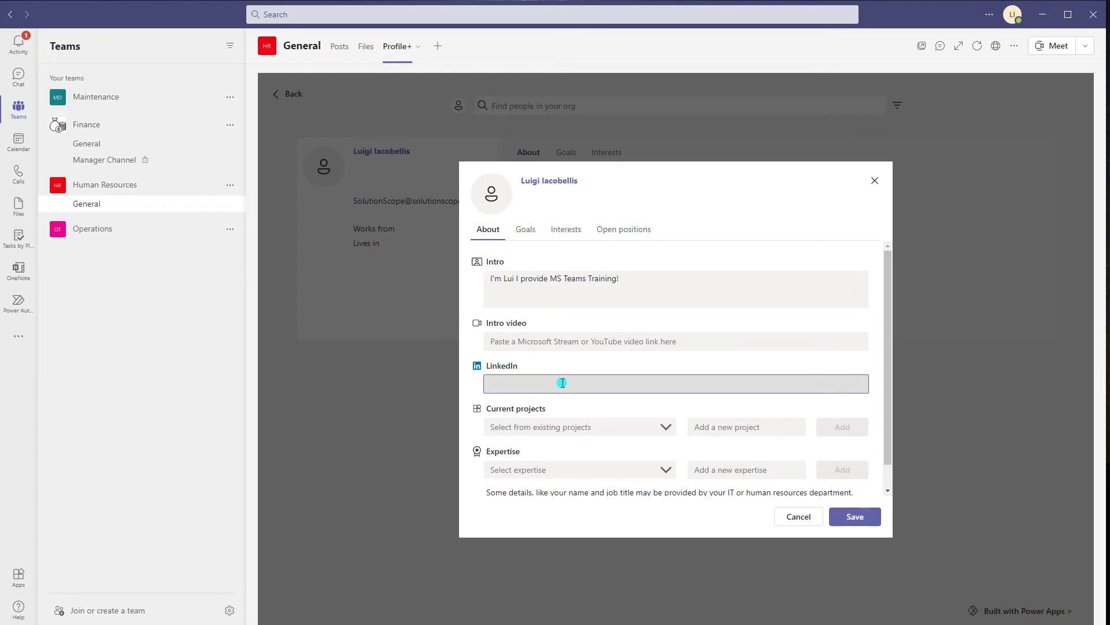
Add "Profile+ Launch" and "Teams Training" as new project options in the profile's About details
{"action": "scroll", "coordinate": [562, 383], "scroll_direction": "down", "scroll_amount": 1}
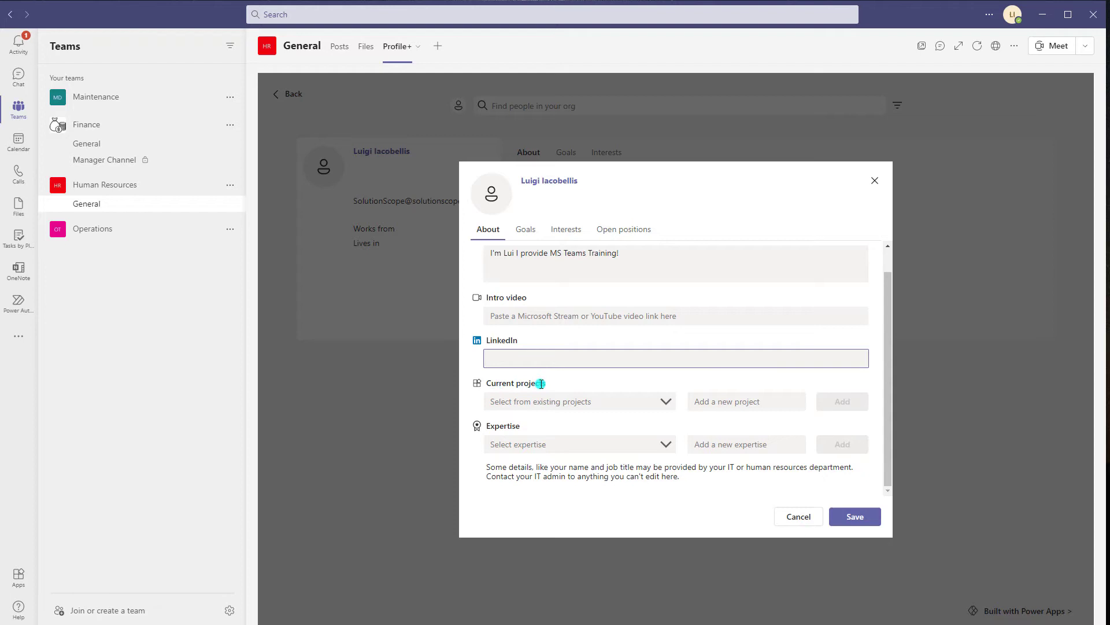
{"action": "left_click", "coordinate": [668, 405]}
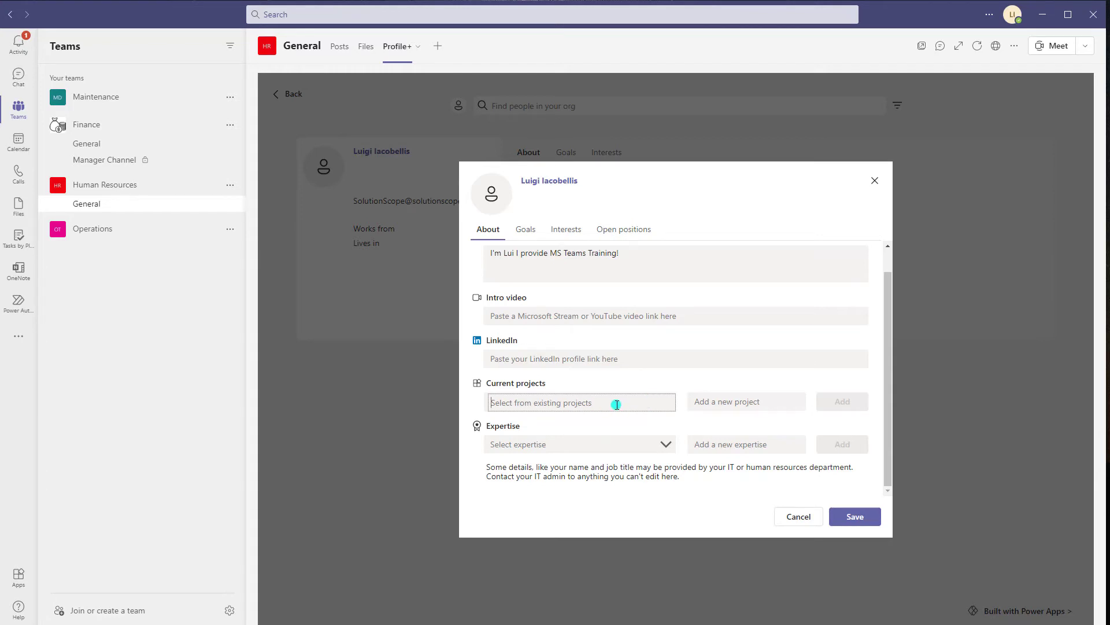
{"action": "left_click", "coordinate": [733, 402]}
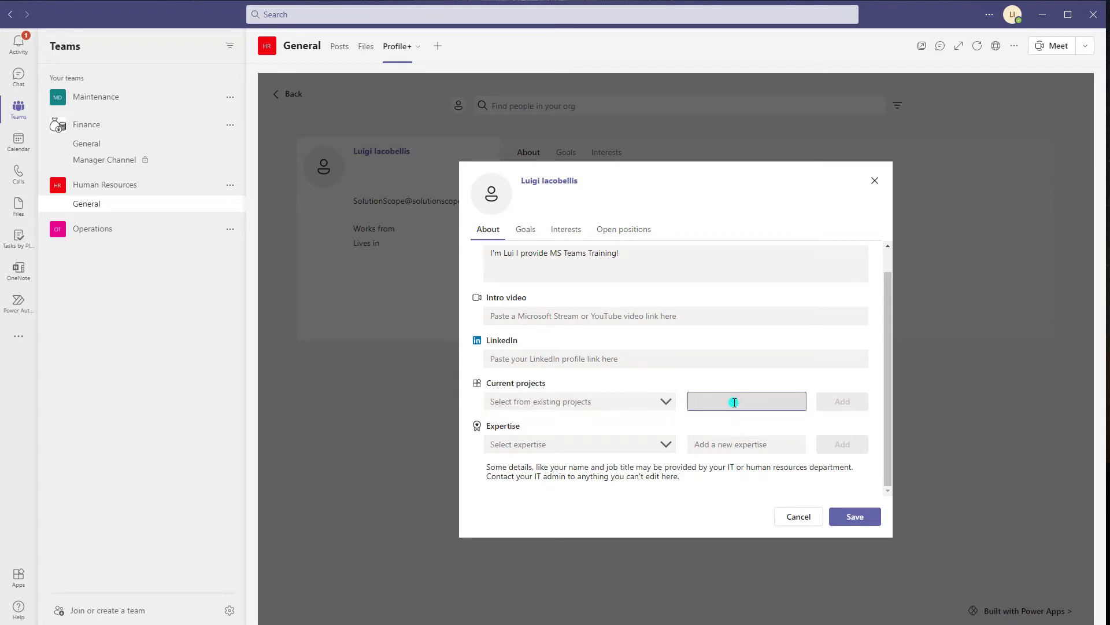
{"action": "type", "text": "Profile+ Launch"}
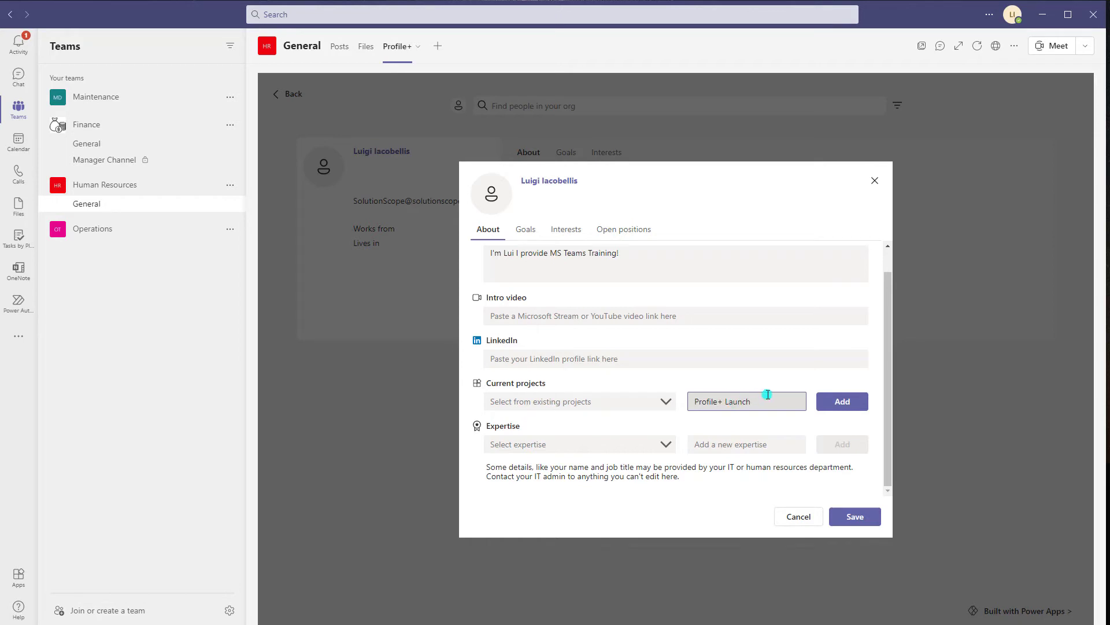
{"action": "left_click", "coordinate": [827, 401]}
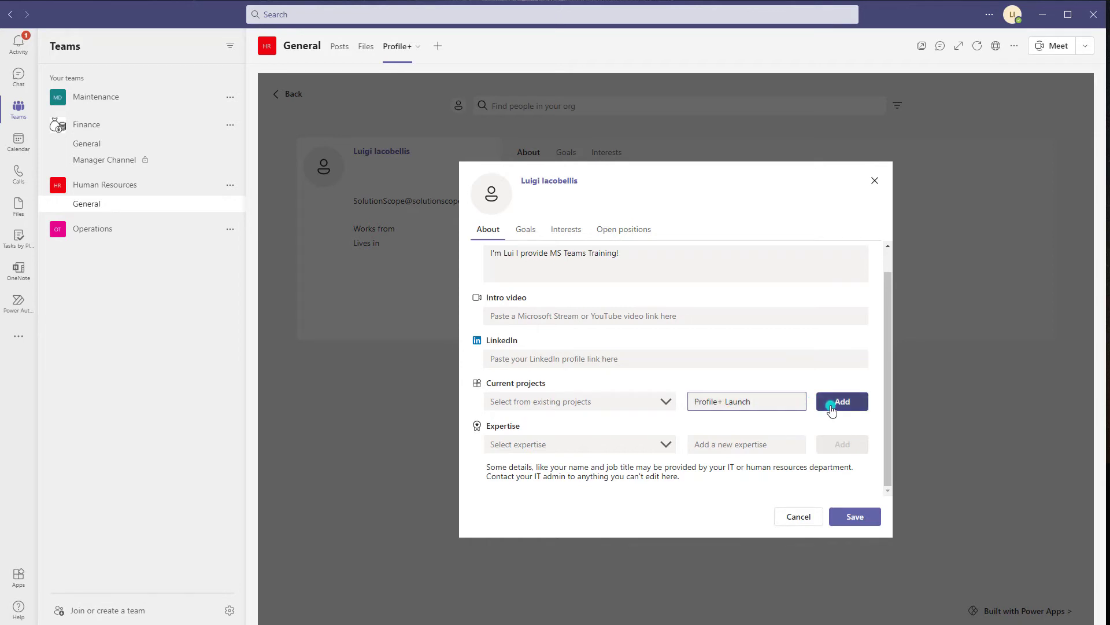
{"action": "left_click", "coordinate": [722, 404]}
{"action": "type", "text": "Teams "}
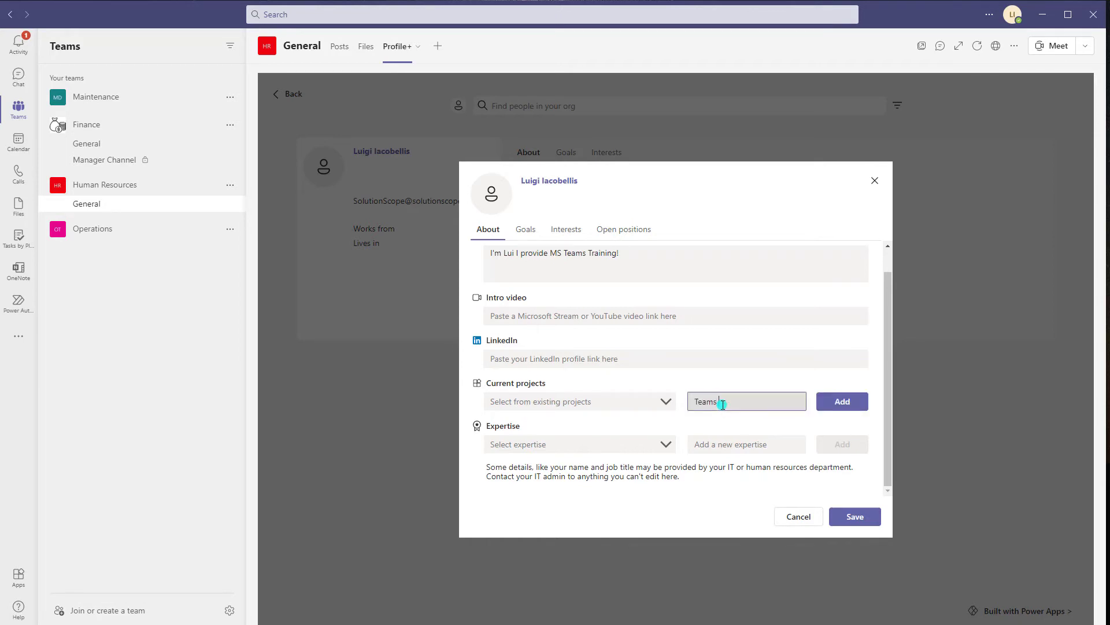
{"action": "type", "text": "Training"}
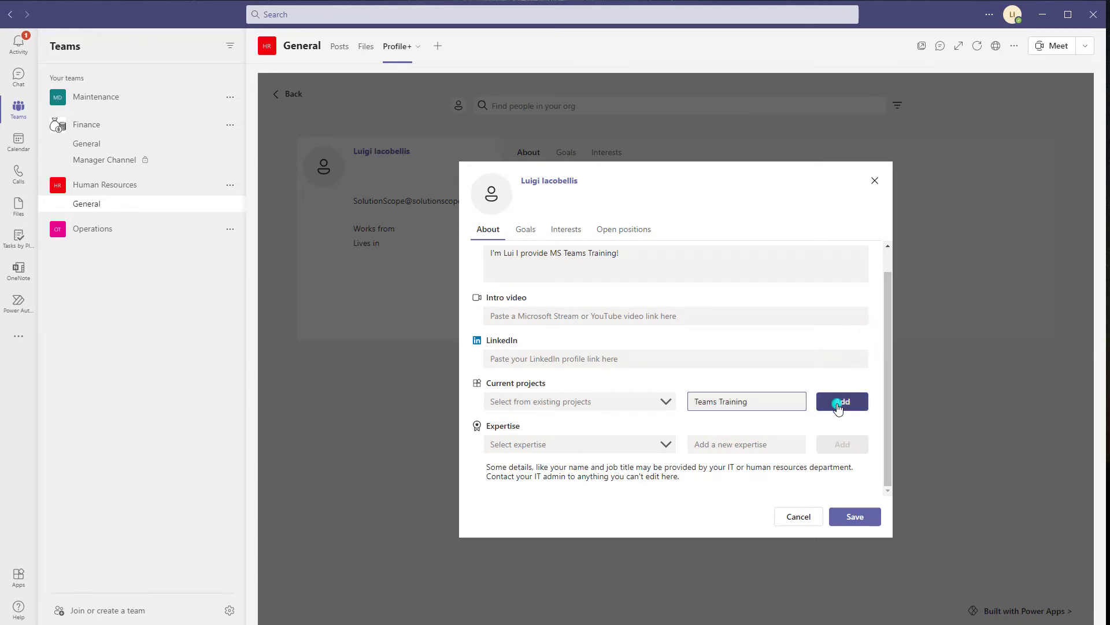
{"action": "left_click", "coordinate": [842, 400]}
Select both Profile+ Launch and Teams Training as the profile's current projects
{"action": "left_click", "coordinate": [667, 404]}
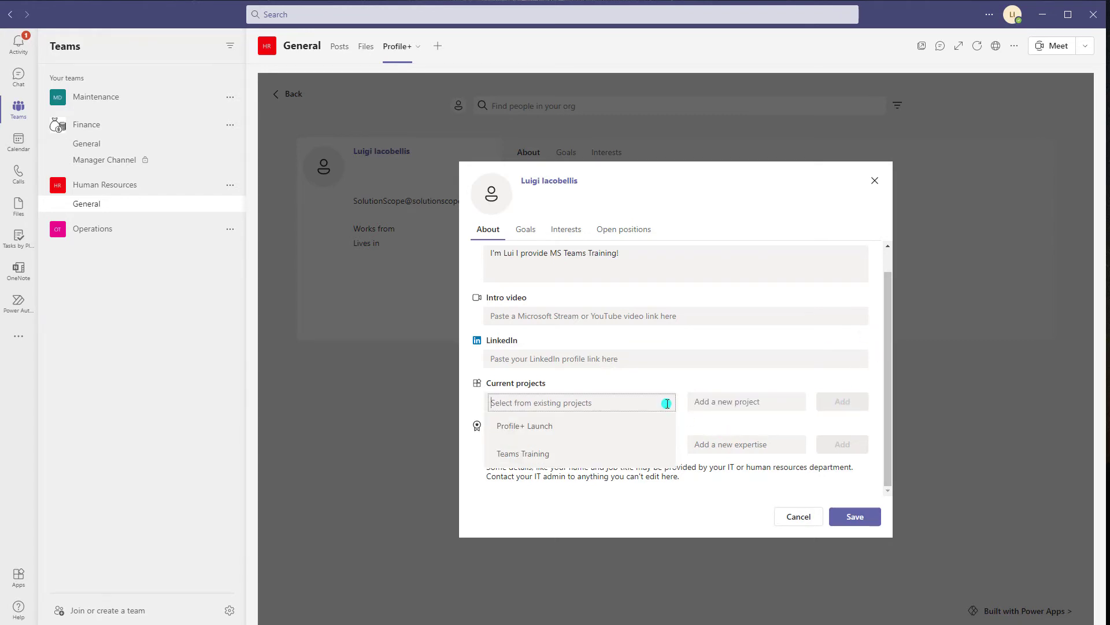
{"action": "left_click", "coordinate": [526, 428]}
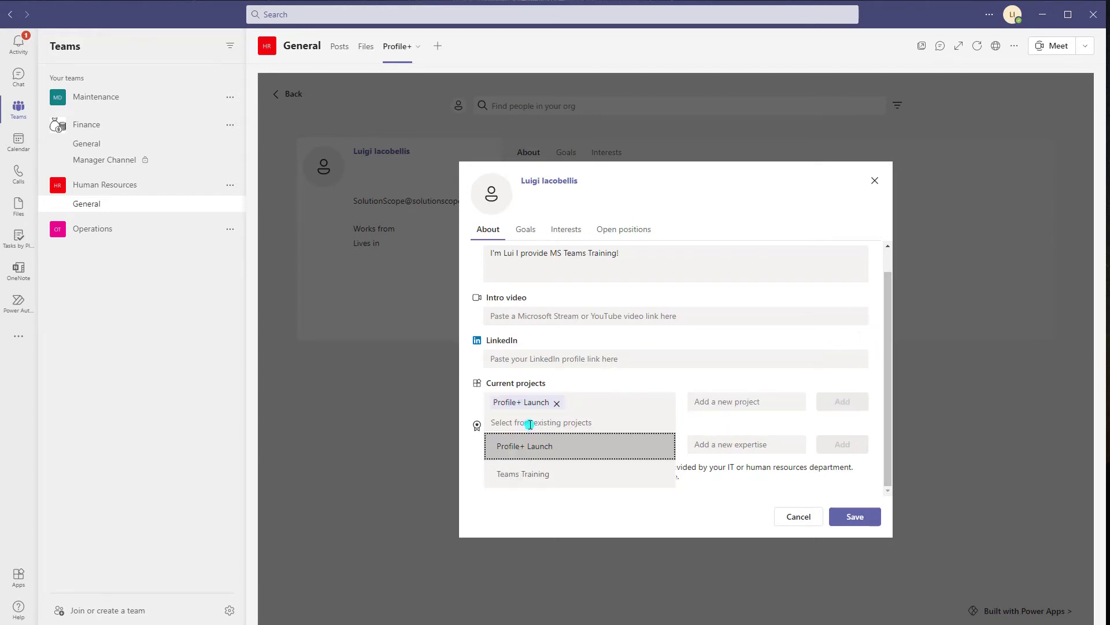
{"action": "left_click", "coordinate": [543, 475]}
{"action": "left_click", "coordinate": [588, 513]}
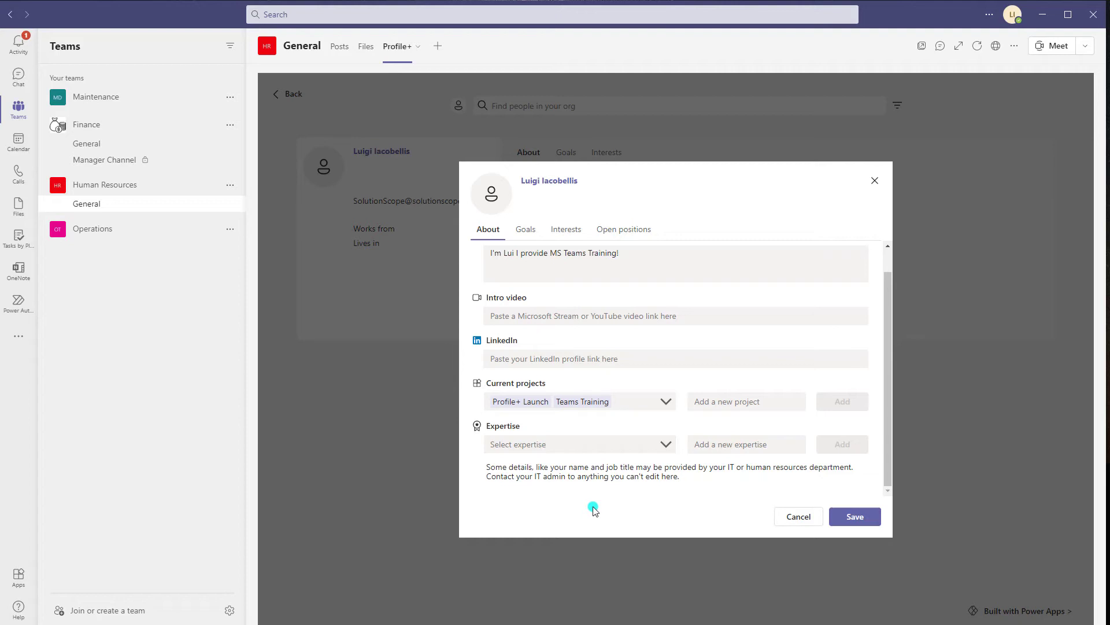
Add "Microsoft Teams" as a new expertise option and select it as the profile's expertise
{"action": "left_click", "coordinate": [670, 447]}
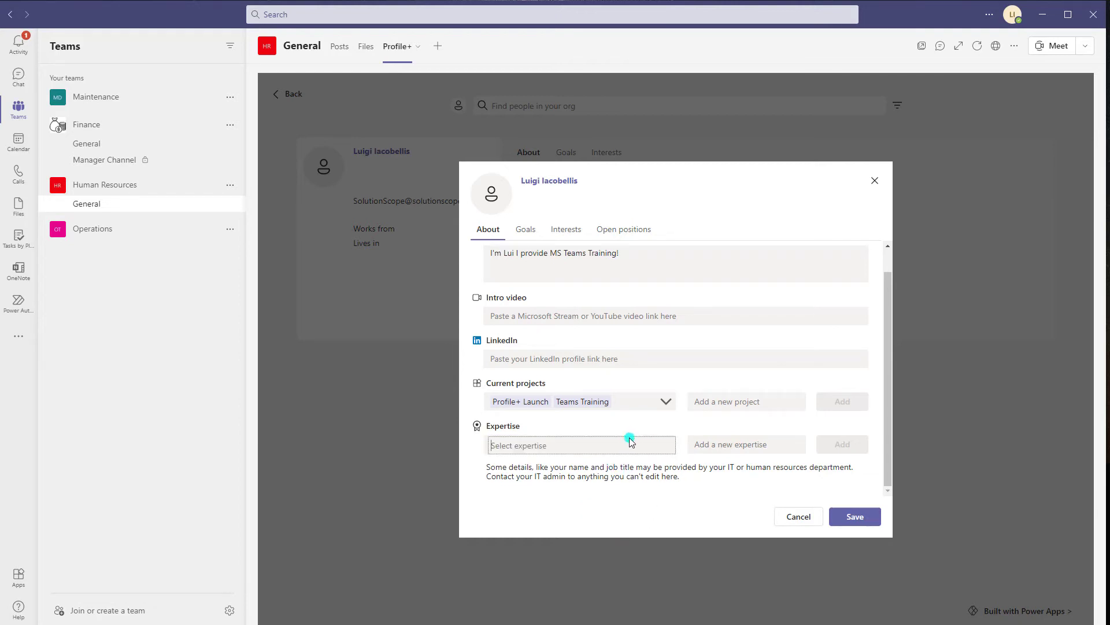
{"action": "left_click", "coordinate": [704, 447]}
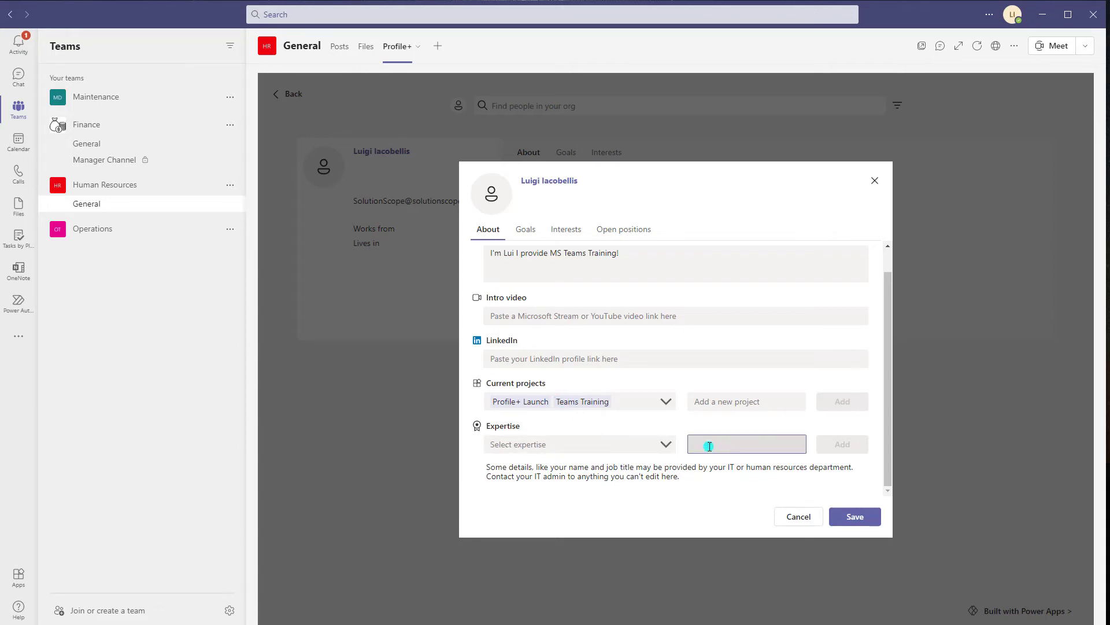
{"action": "type", "text": "Microsoft T"}
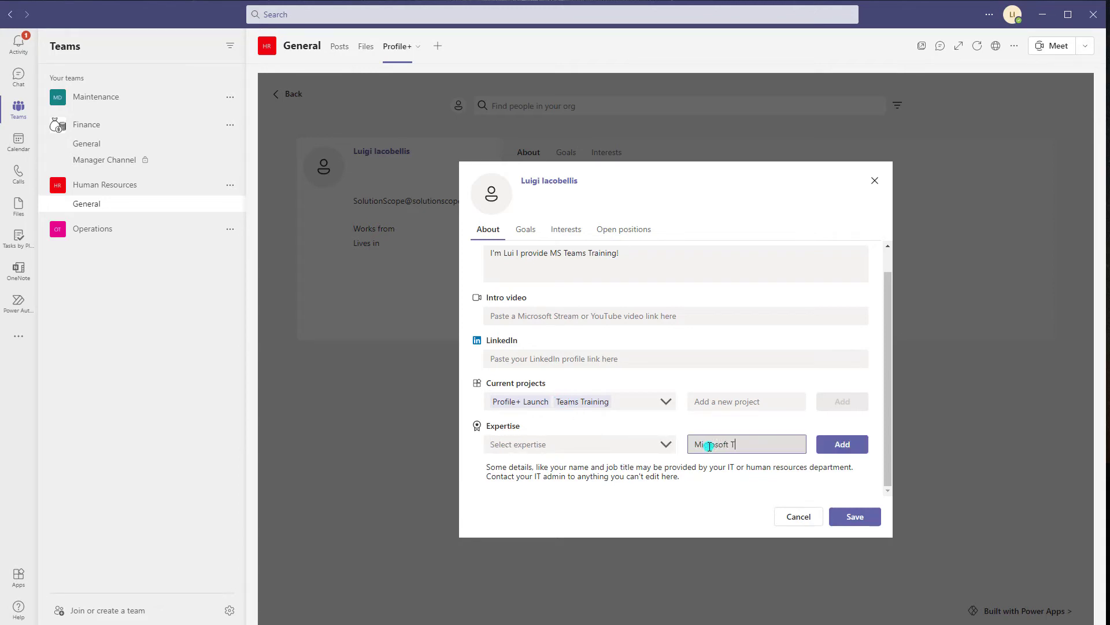
{"action": "type", "text": "eams"}
{"action": "left_click", "coordinate": [843, 444]}
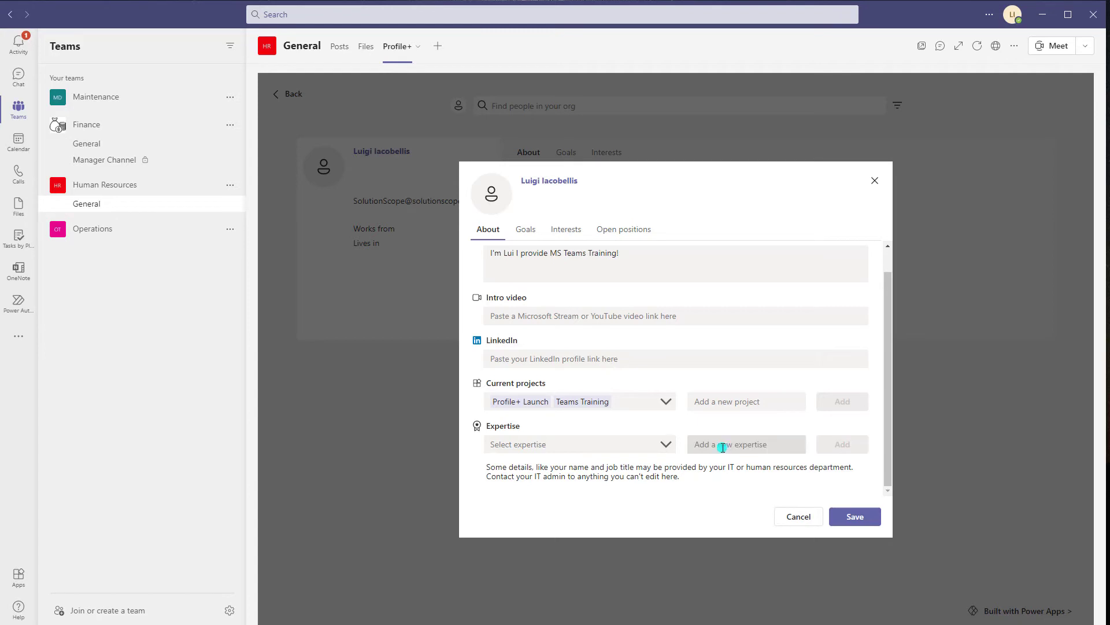
{"action": "left_click", "coordinate": [666, 447]}
{"action": "left_click", "coordinate": [535, 468]}
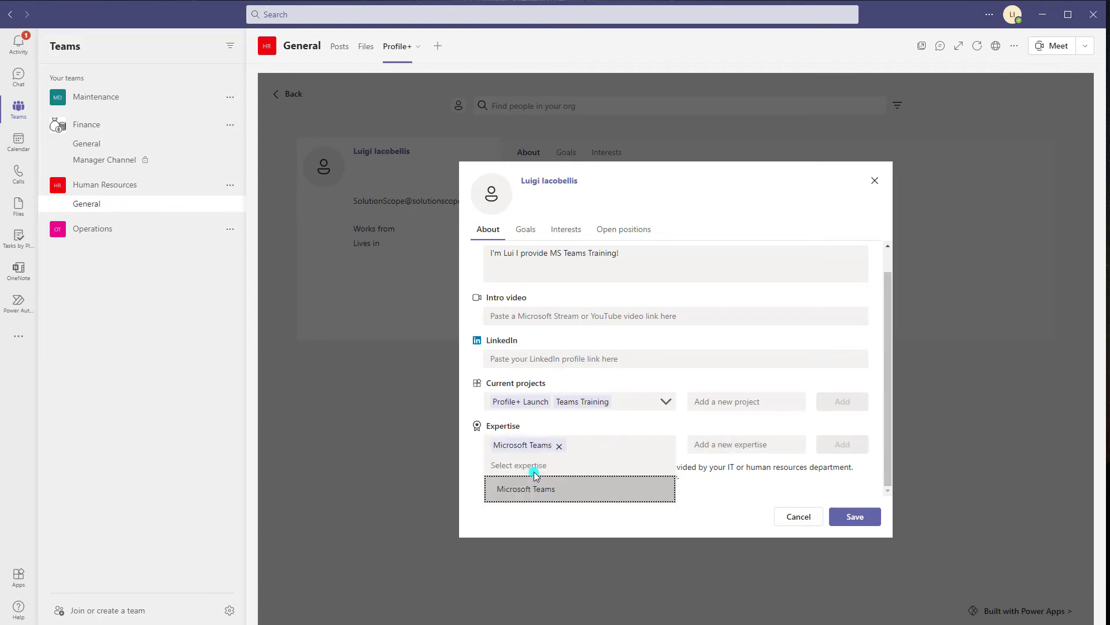
{"action": "left_click", "coordinate": [635, 524]}
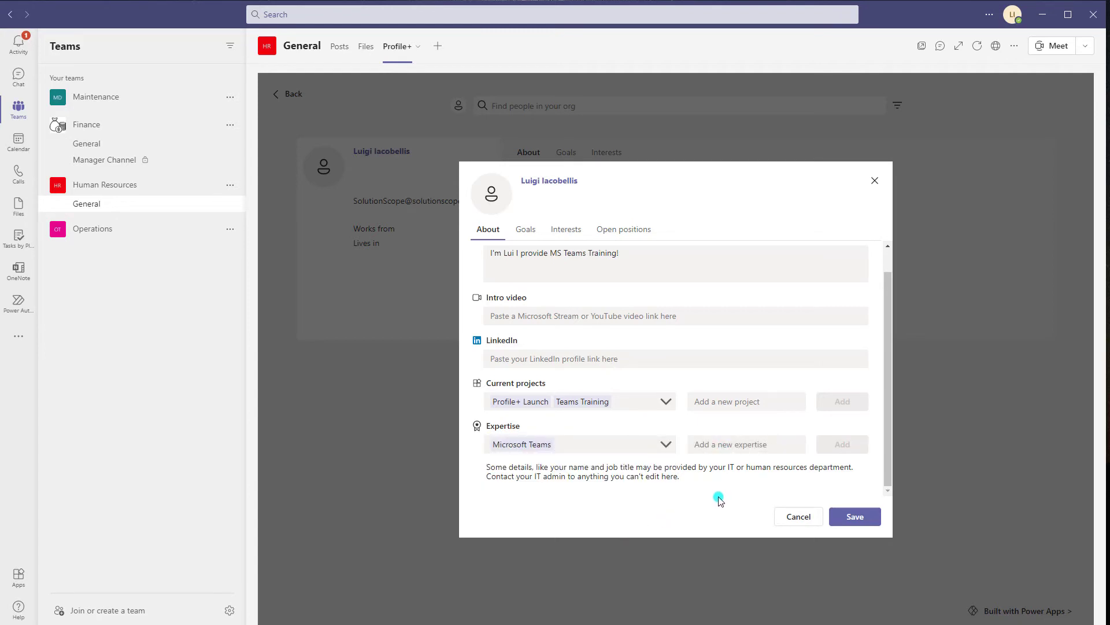
Enter "Build my youtube channel to 10,000 subscribers" as the profile's goal
{"action": "left_click", "coordinate": [527, 232]}
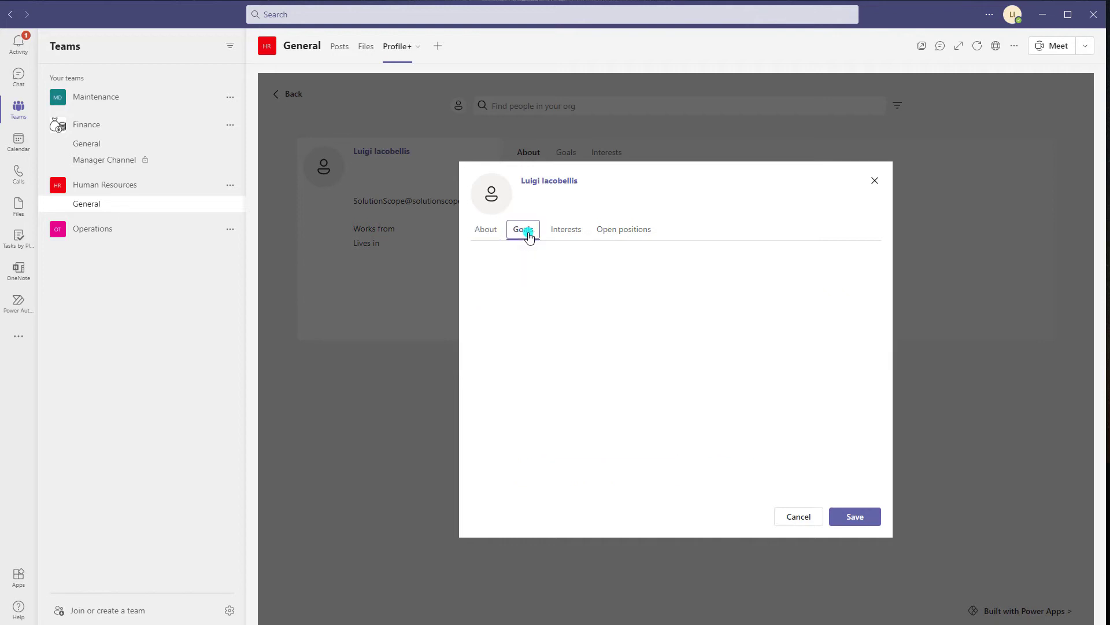
{"action": "left_click", "coordinate": [664, 323]}
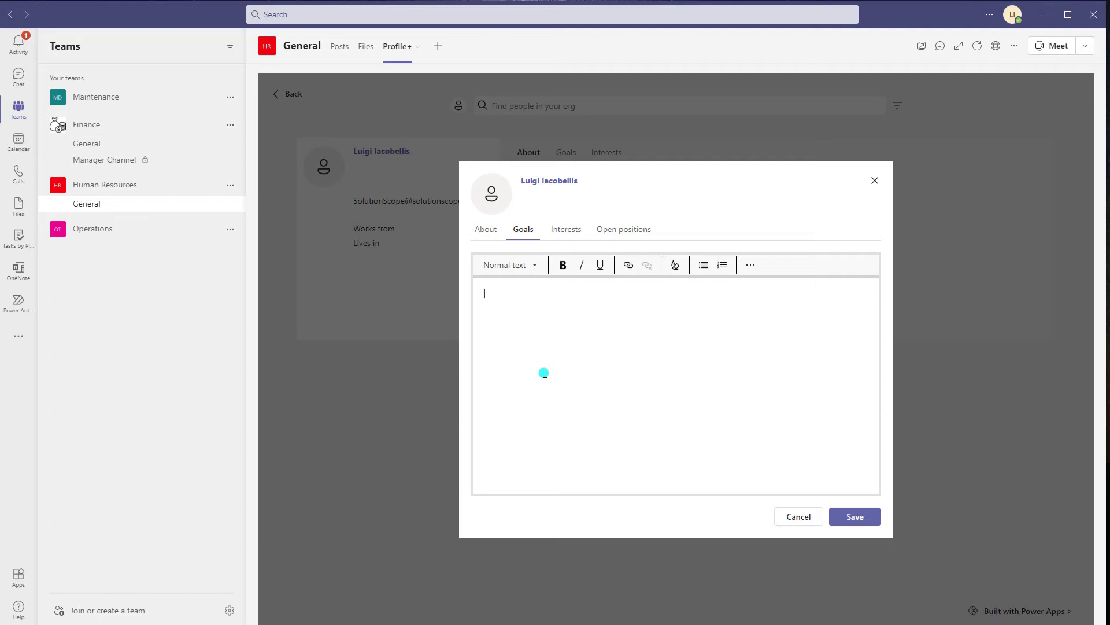
{"action": "type", "text": "Build my youtube channel to 10,000 subscribers"}
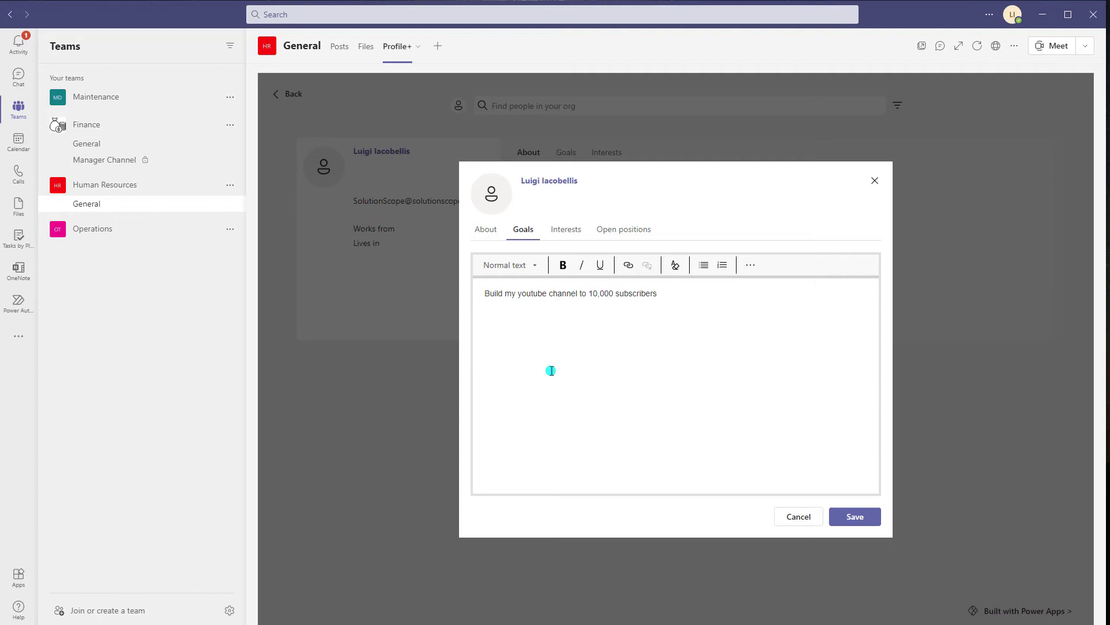
View the profile's Interests editor with its full set of text formatting options expanded
{"action": "left_click", "coordinate": [567, 235]}
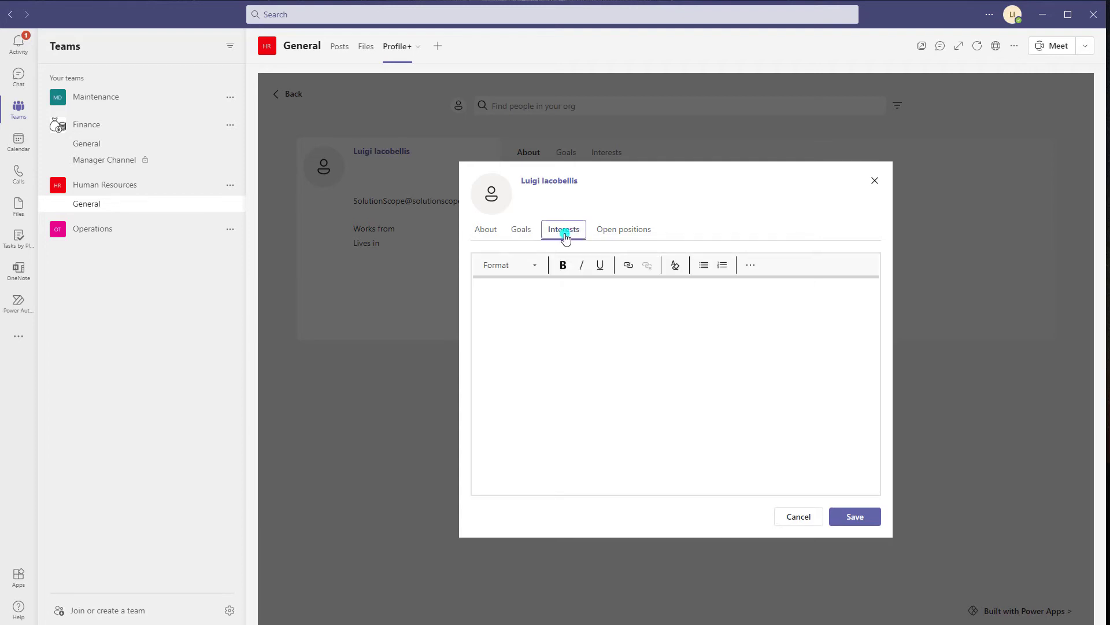
{"action": "left_click", "coordinate": [595, 318]}
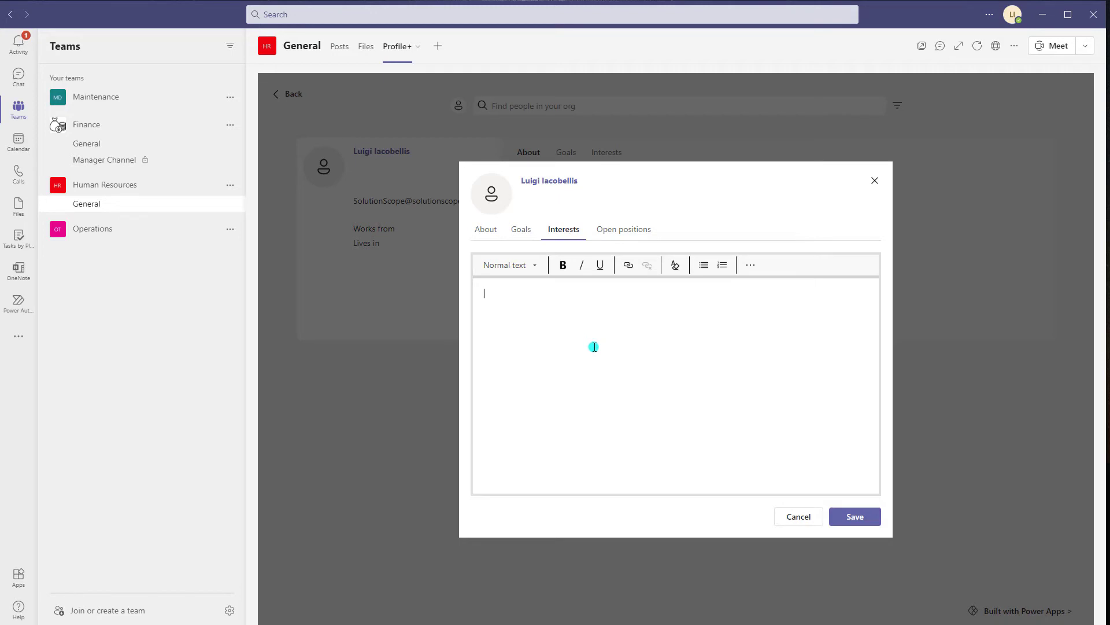
{"action": "left_click", "coordinate": [750, 267]}
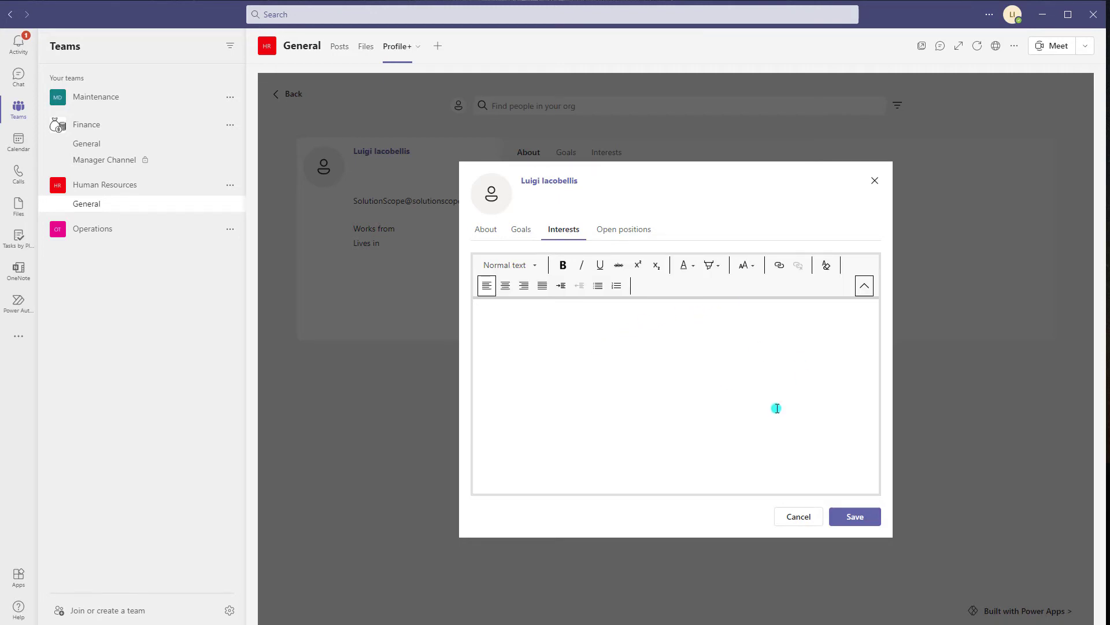
{"action": "left_click", "coordinate": [746, 401]}
{"action": "left_click", "coordinate": [637, 235]}
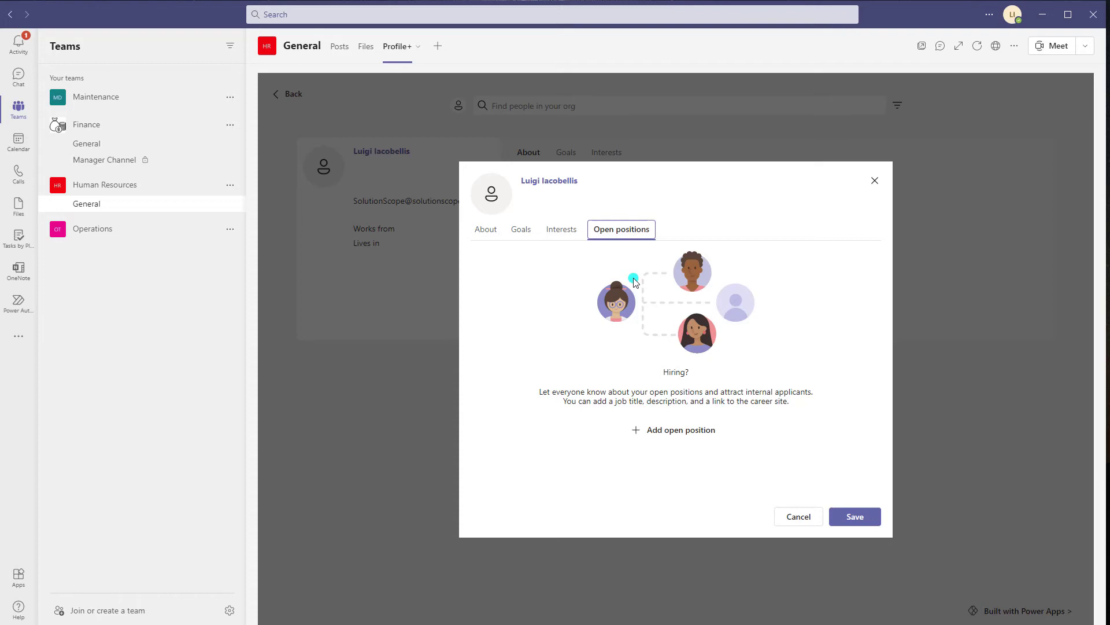
{"action": "left_click", "coordinate": [664, 435]}
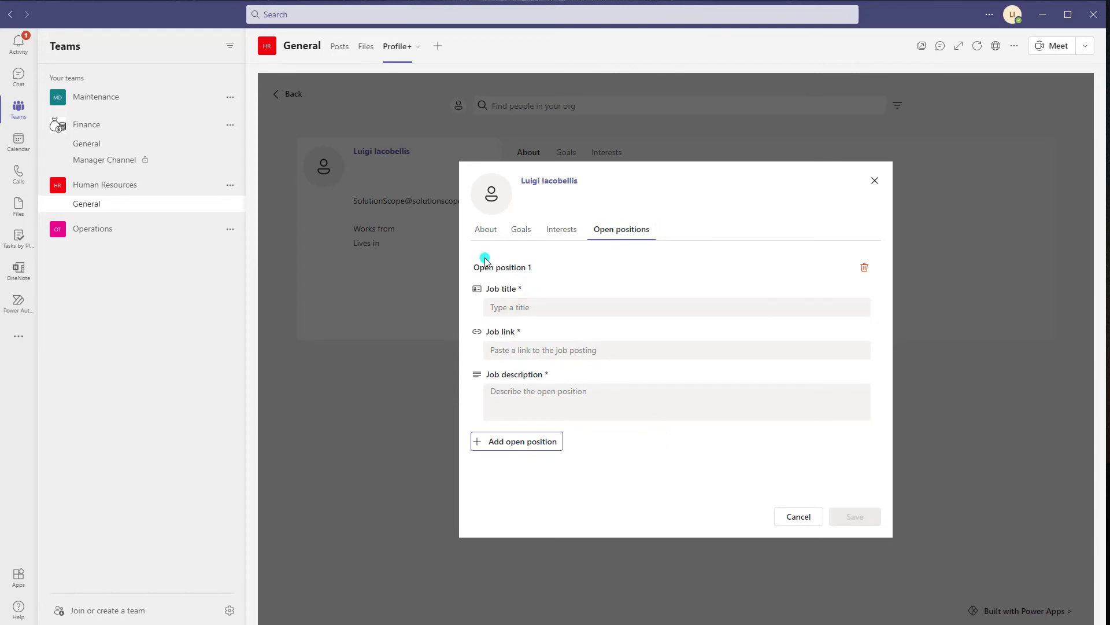
{"action": "left_click", "coordinate": [519, 307]}
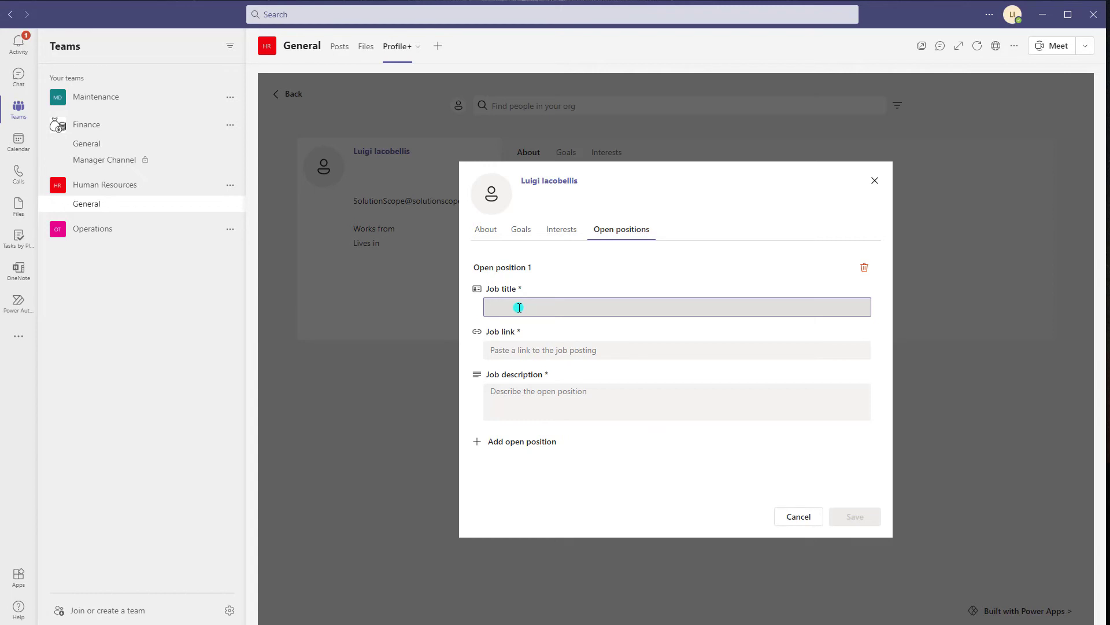
{"action": "type", "text": "Developer"}
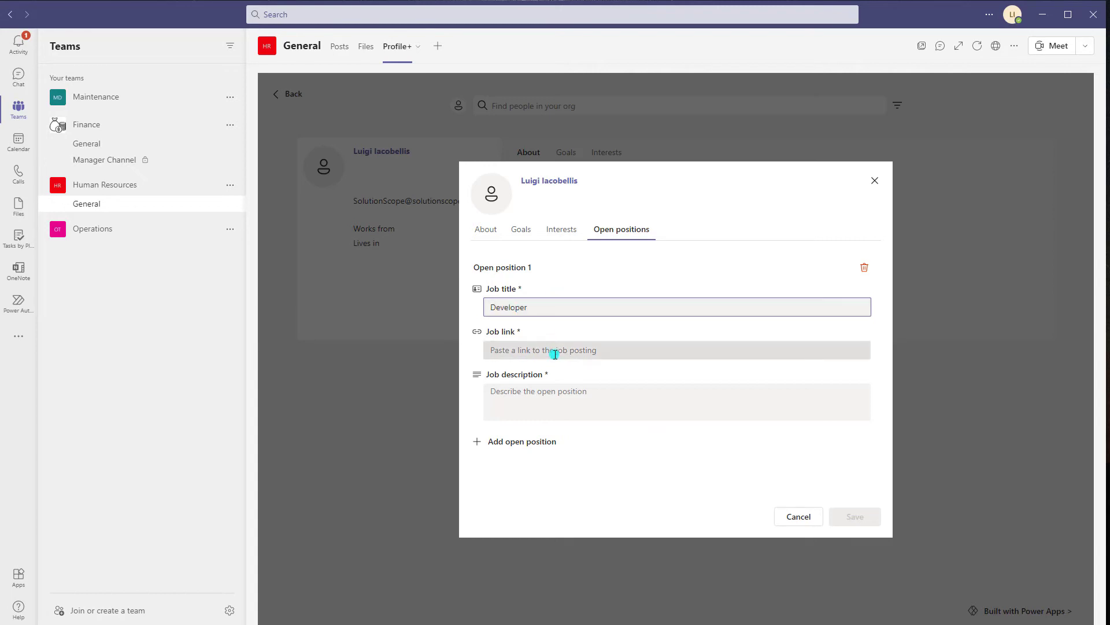
{"action": "left_click", "coordinate": [555, 354]}
{"action": "type", "text": "ww"}
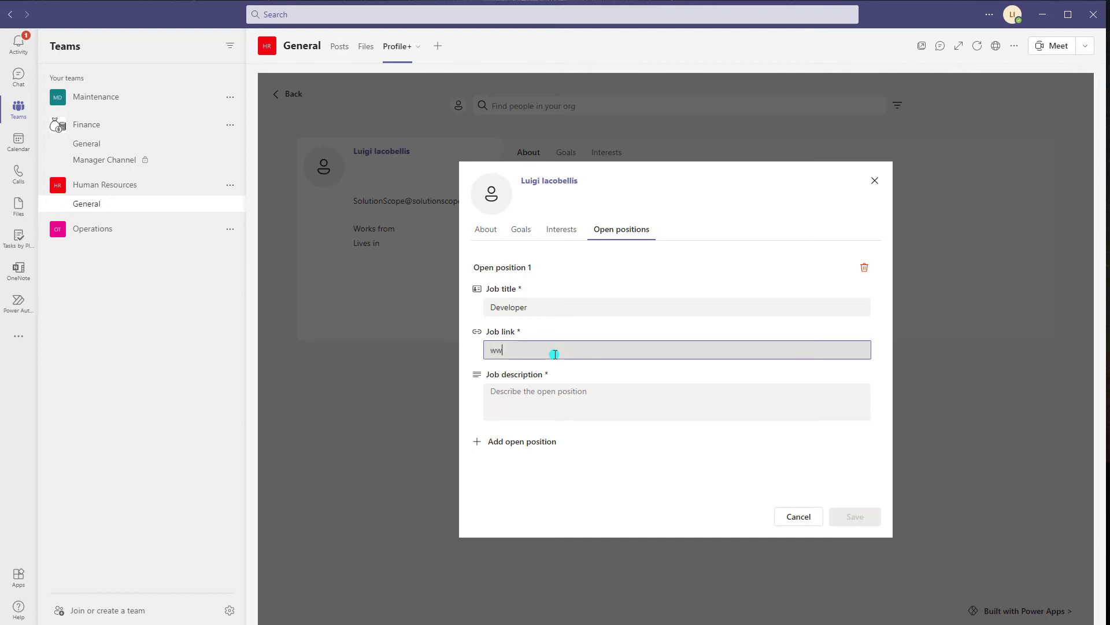
{"action": "type", "text": "w.youtube.com"}
{"action": "left_click", "coordinate": [578, 399]}
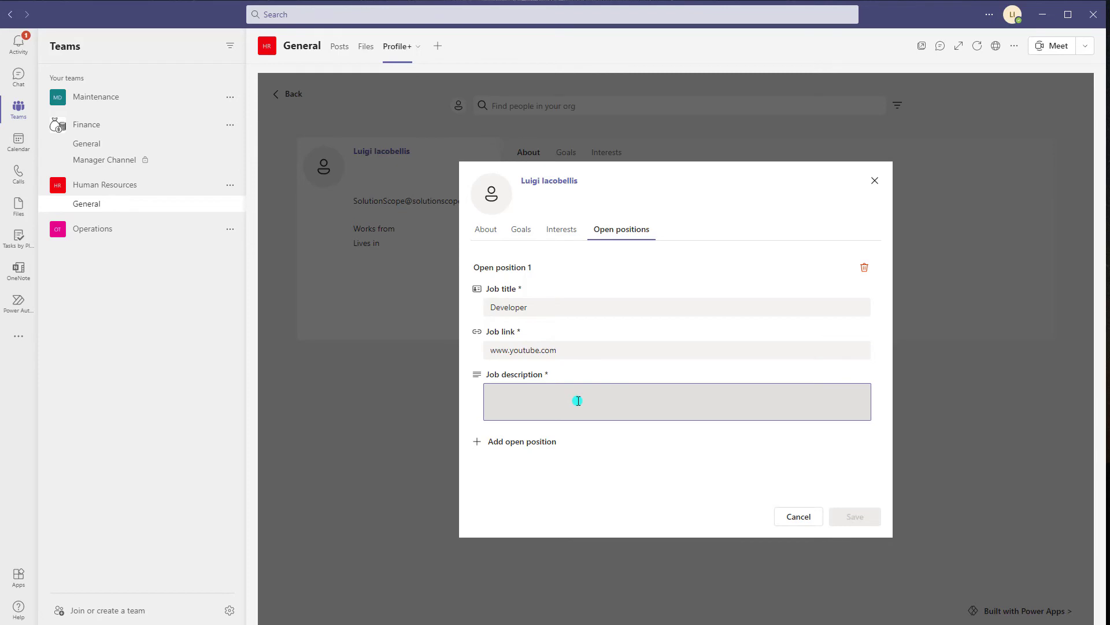
{"action": "type", "text": "Awesome "}
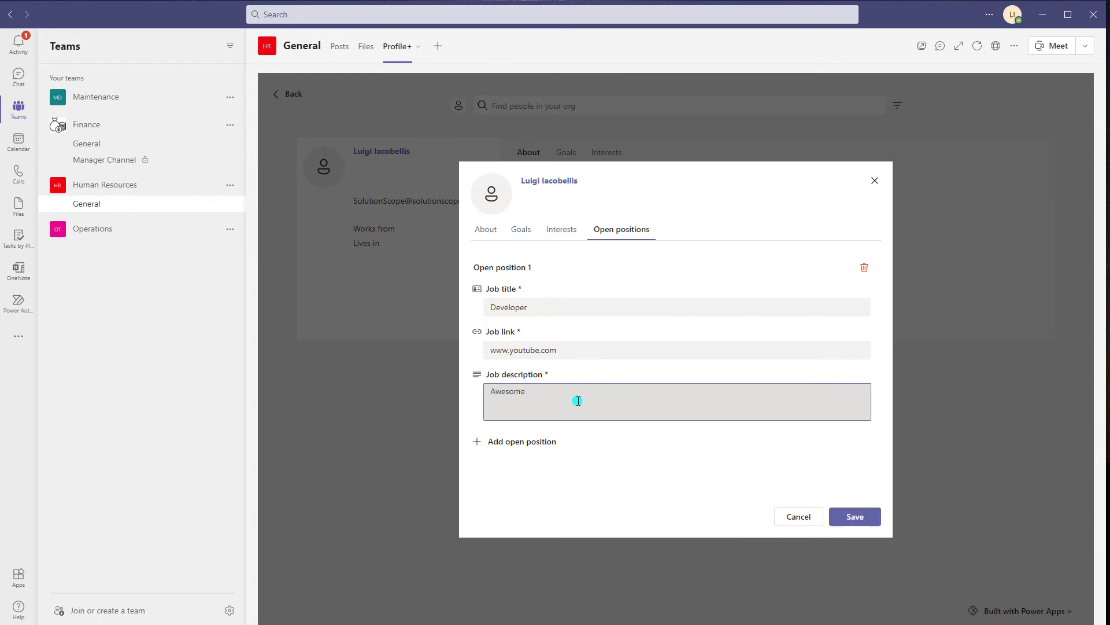
{"action": "type", "text": "developer"}
{"action": "left_click", "coordinate": [860, 518]}
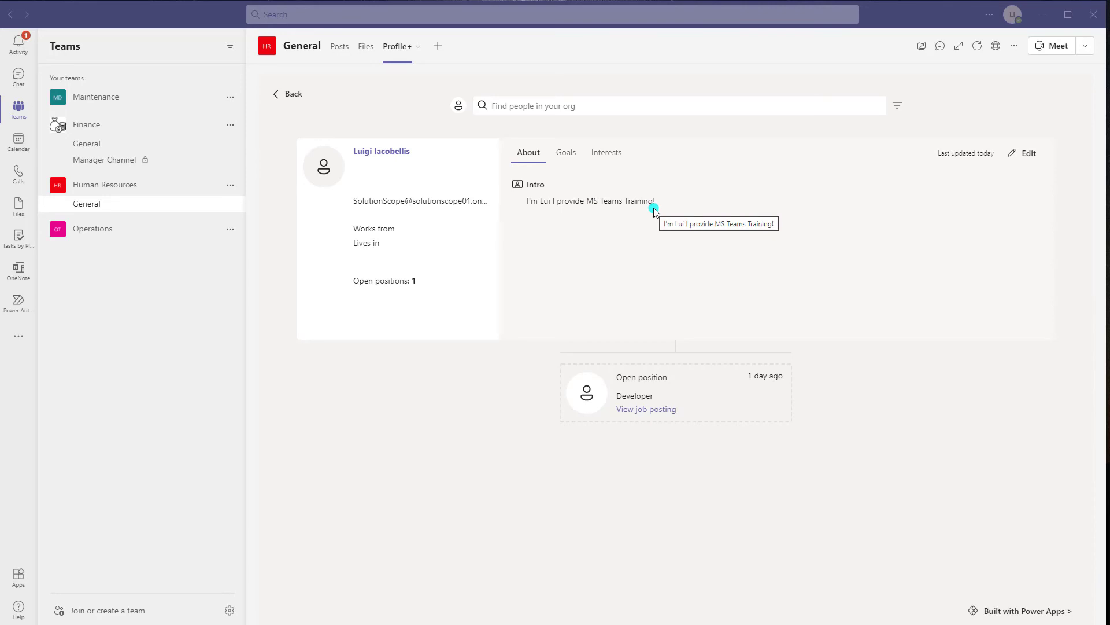
Review the saved profile's goals and interests, and view the details of the Developer open position
{"action": "left_click", "coordinate": [565, 153]}
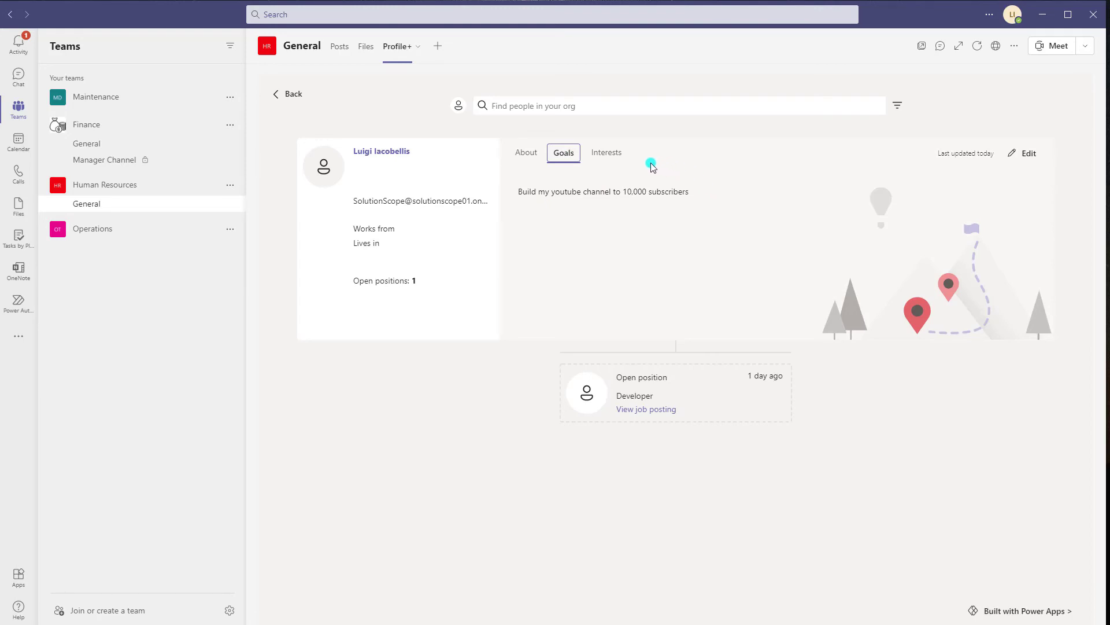
{"action": "left_click", "coordinate": [616, 159]}
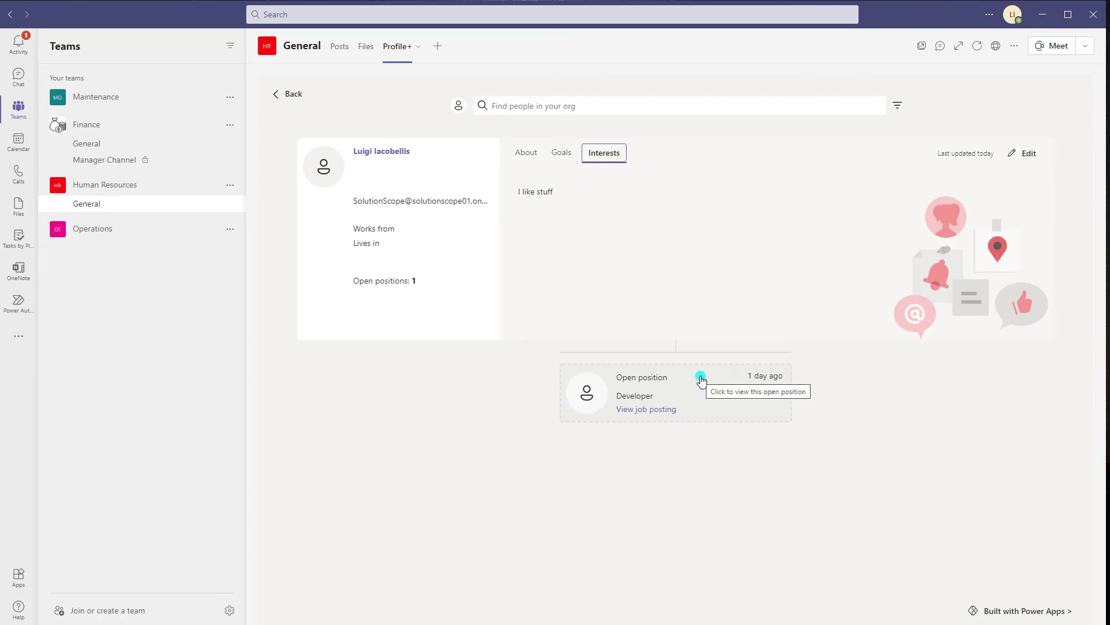
{"action": "left_click", "coordinate": [701, 379]}
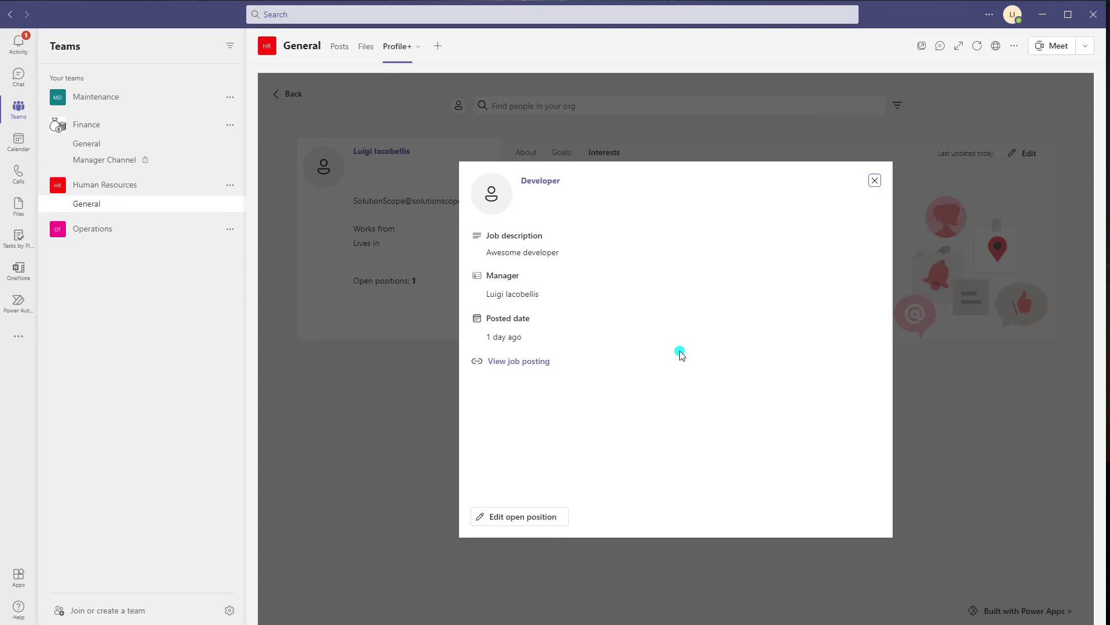
{"action": "left_click", "coordinate": [874, 181]}
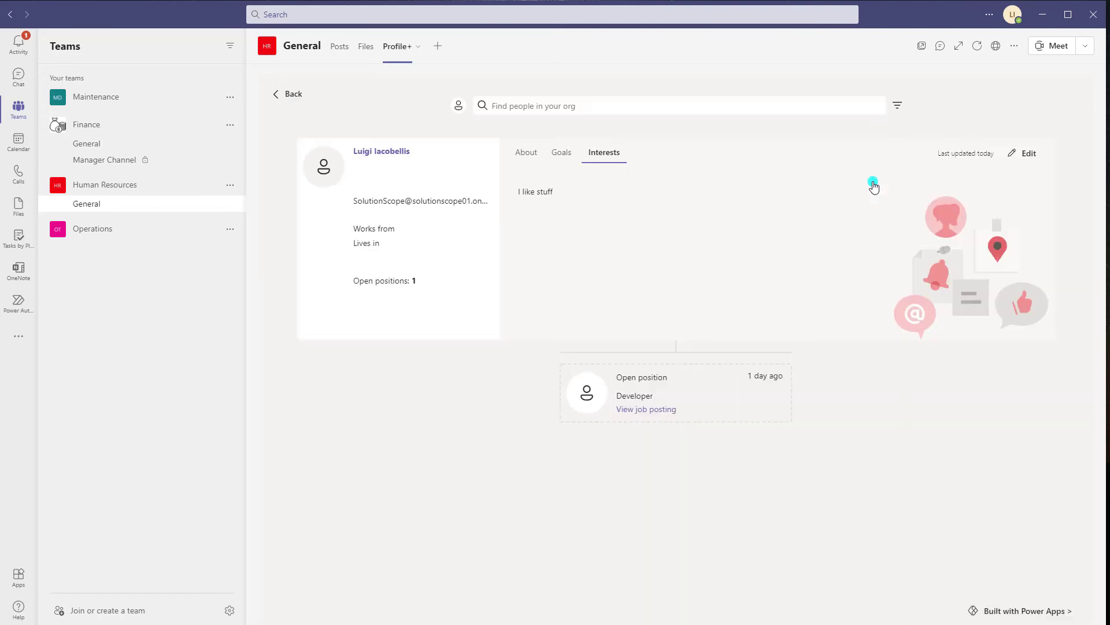
Return to the team overview, search the team for the marketing assistant by last name, and clear the search
{"action": "left_click", "coordinate": [276, 95]}
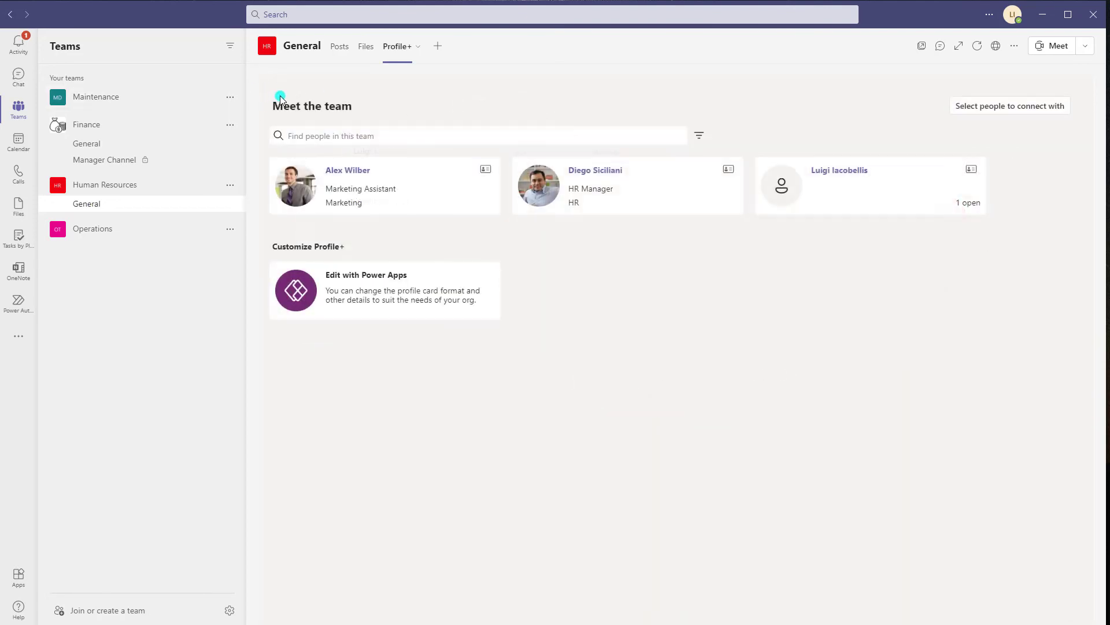
{"action": "left_click", "coordinate": [309, 135]}
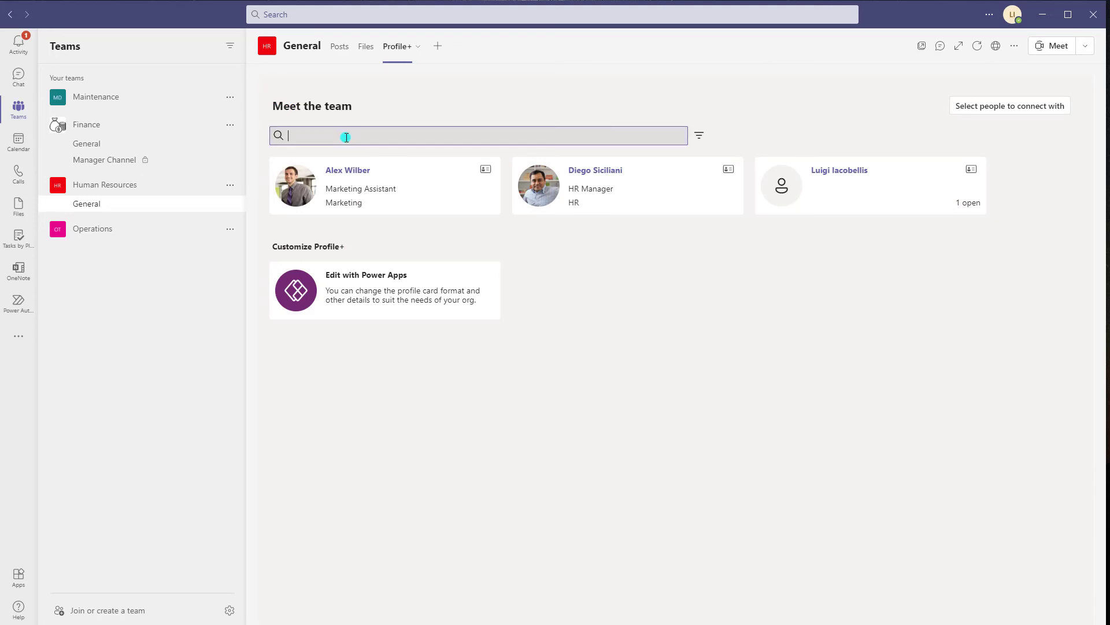
{"action": "type", "text": "wilb"}
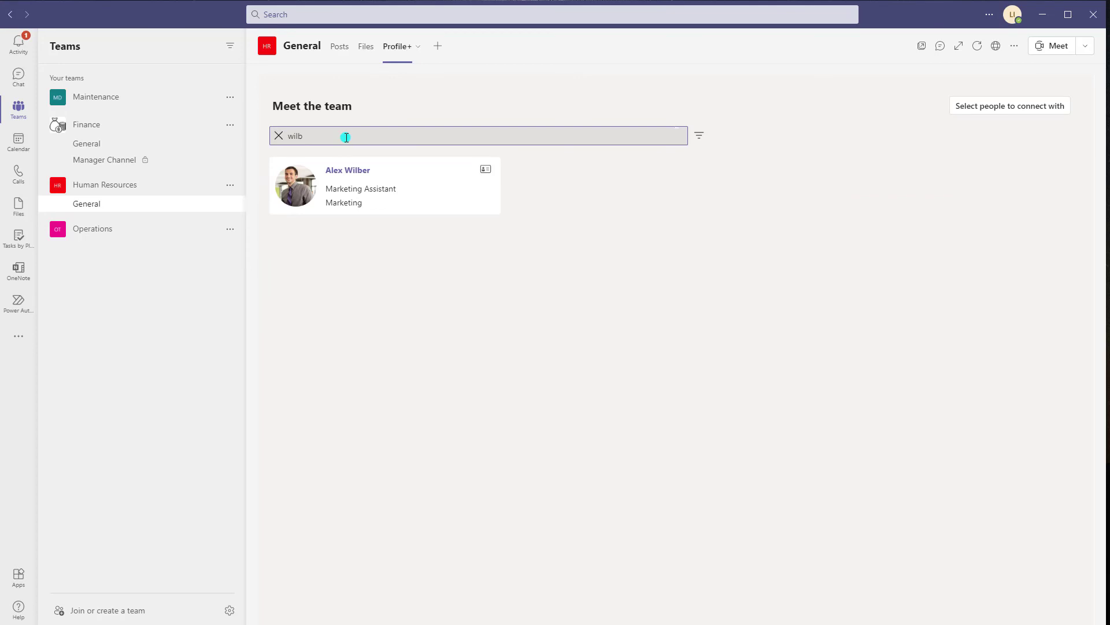
{"action": "type", "text": "er"}
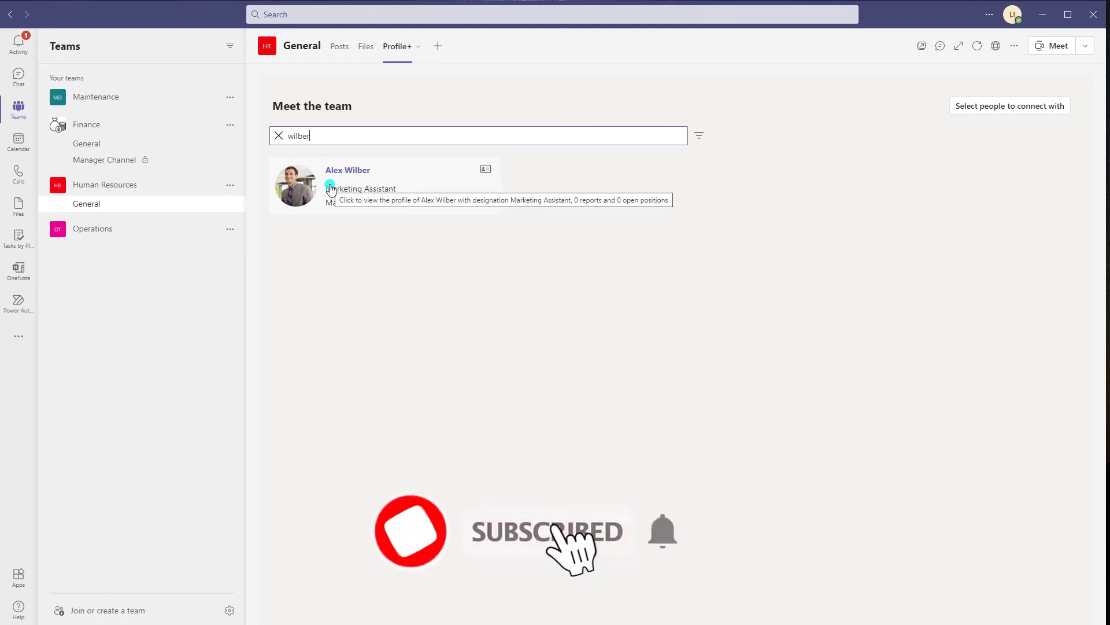
{"action": "left_click", "coordinate": [278, 136]}
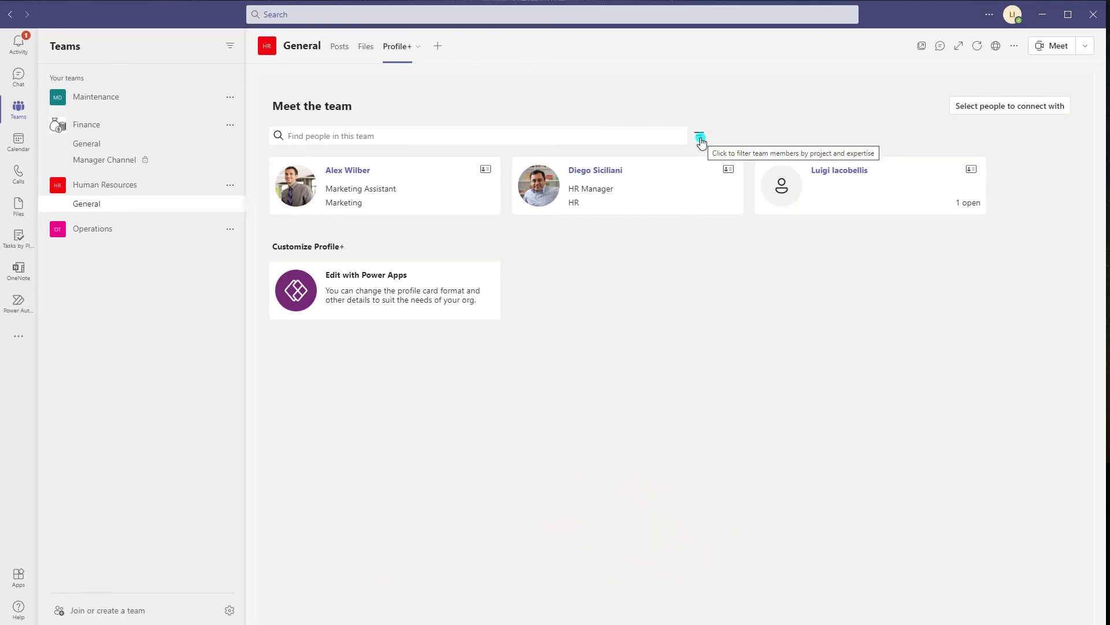
Examine the project and expertise options for filtering team members, trying Profile+ Launch as the project, and close without applying
{"action": "left_click", "coordinate": [700, 140]}
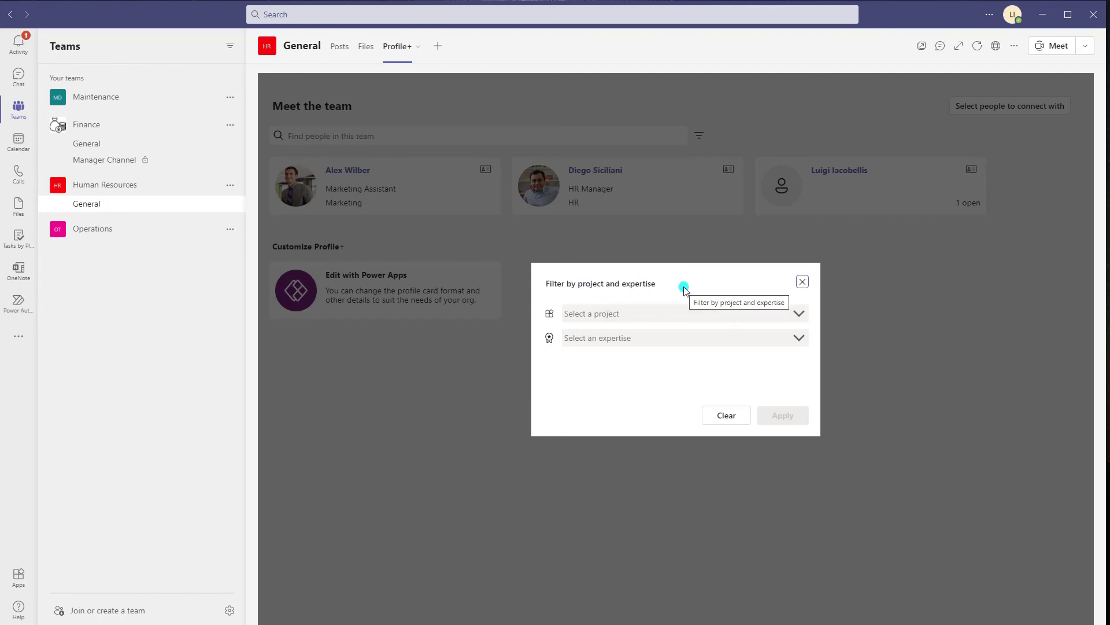
{"action": "left_click", "coordinate": [799, 313]}
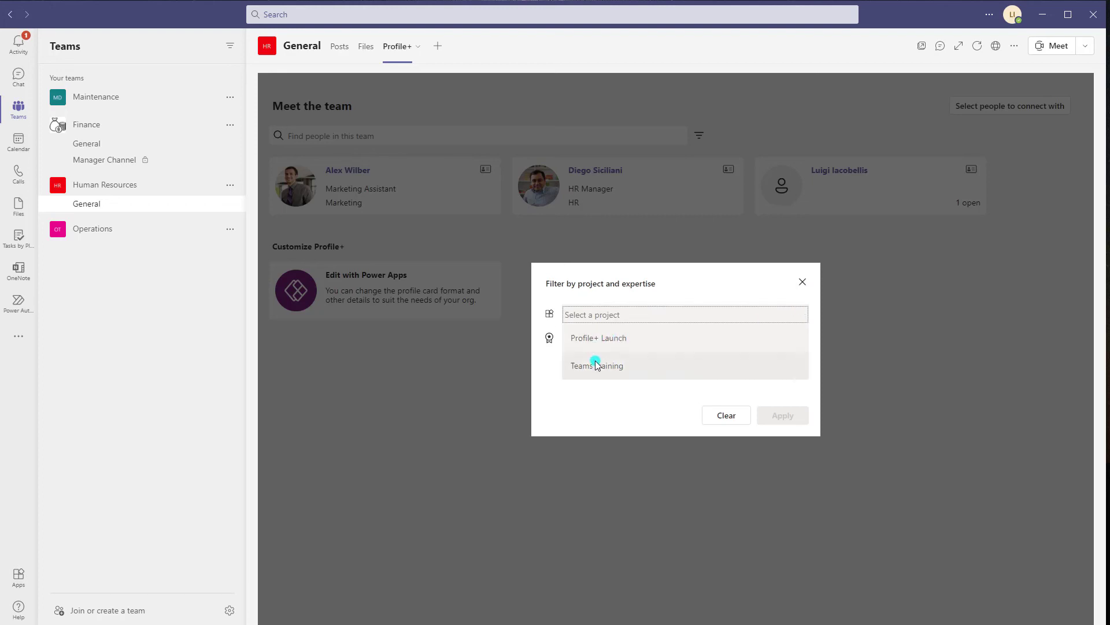
{"action": "left_click", "coordinate": [595, 340]}
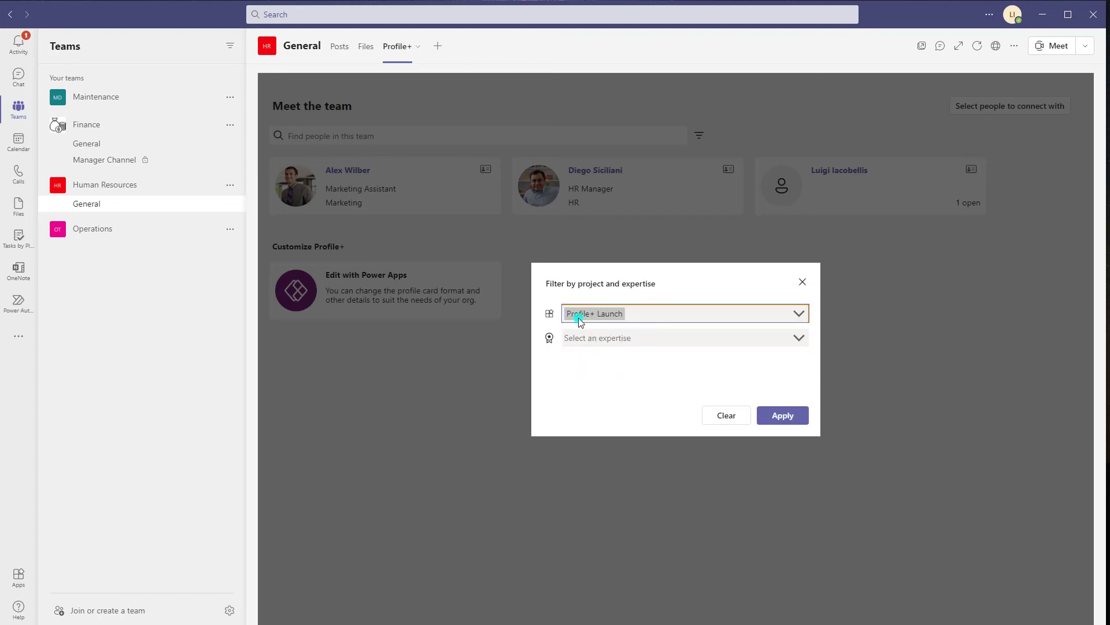
{"action": "left_click", "coordinate": [799, 339]}
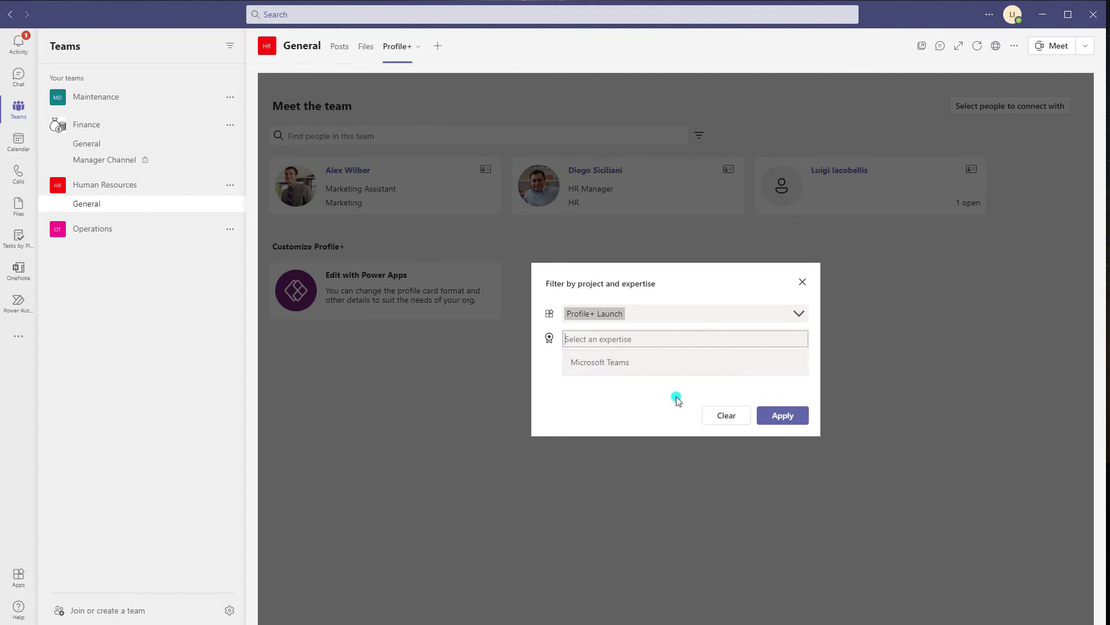
{"action": "left_click", "coordinate": [803, 284]}
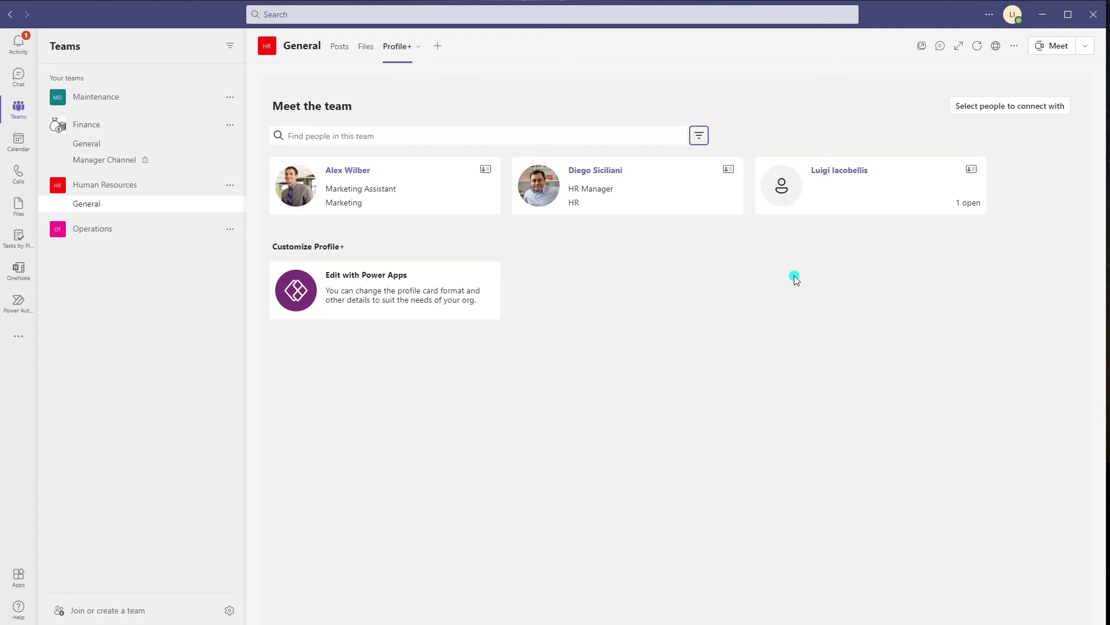
{"action": "left_click", "coordinate": [602, 173]}
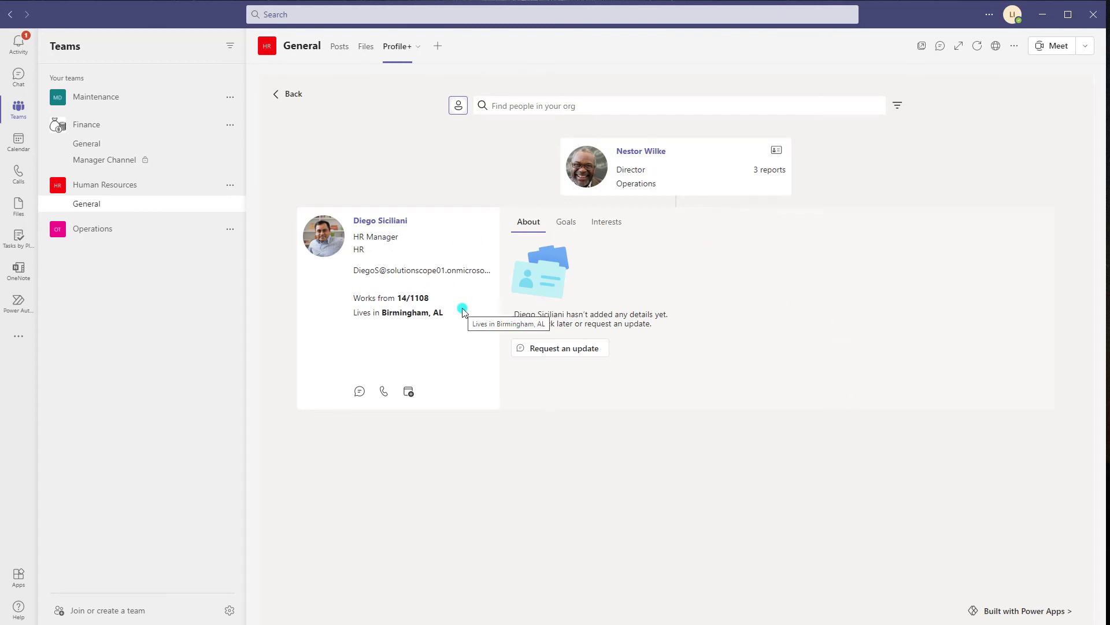
{"action": "left_click", "coordinate": [581, 355]}
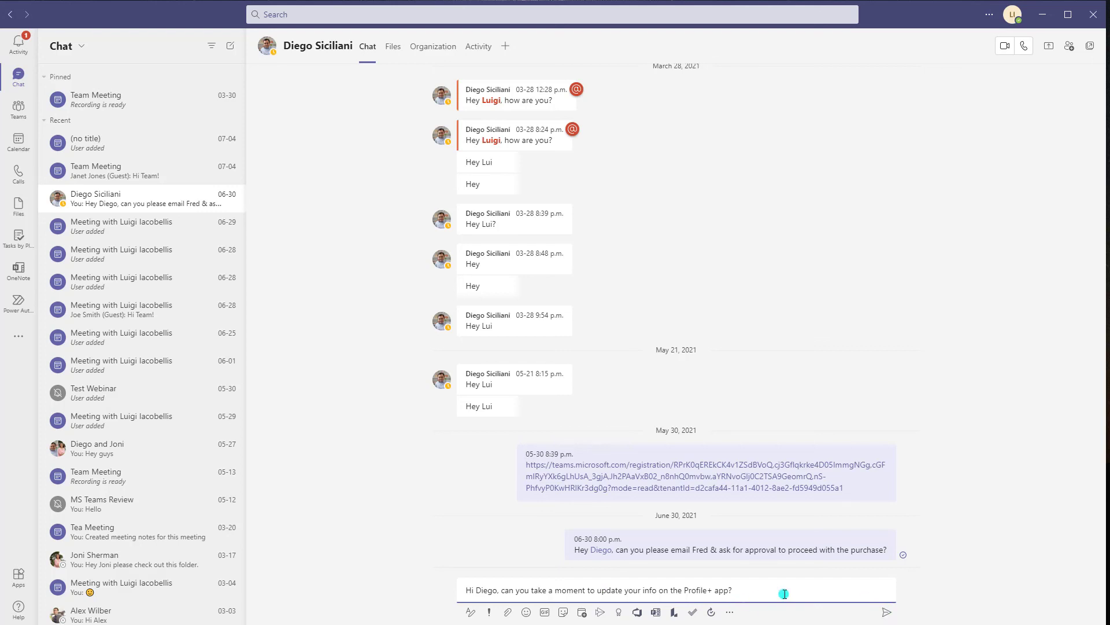
{"action": "left_click", "coordinate": [886, 613]}
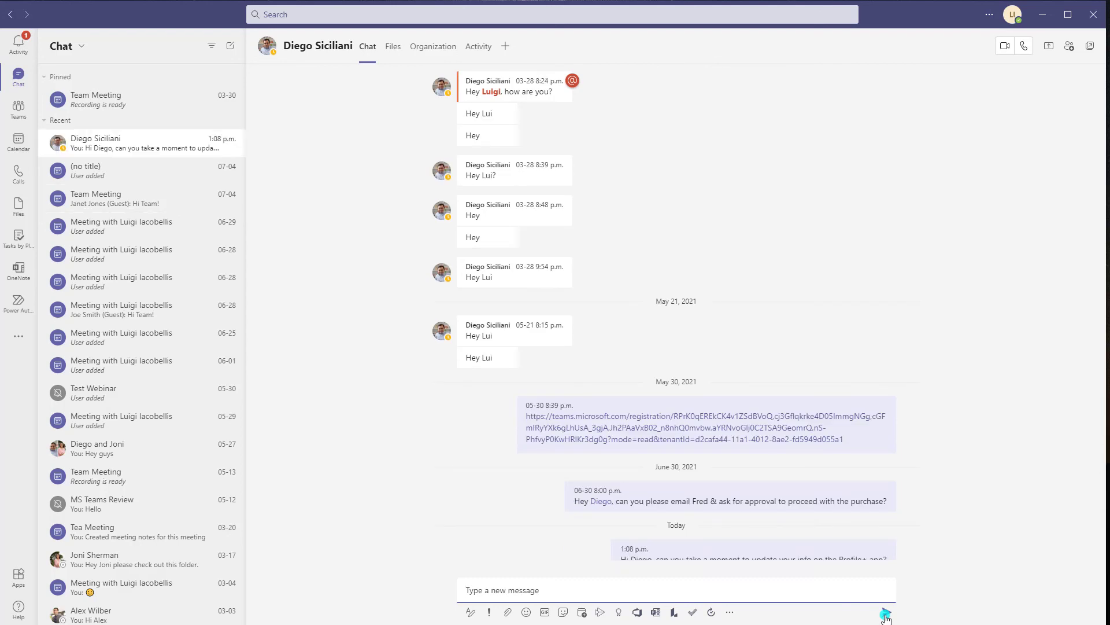
{"action": "mouse_move", "coordinate": [845, 562]}
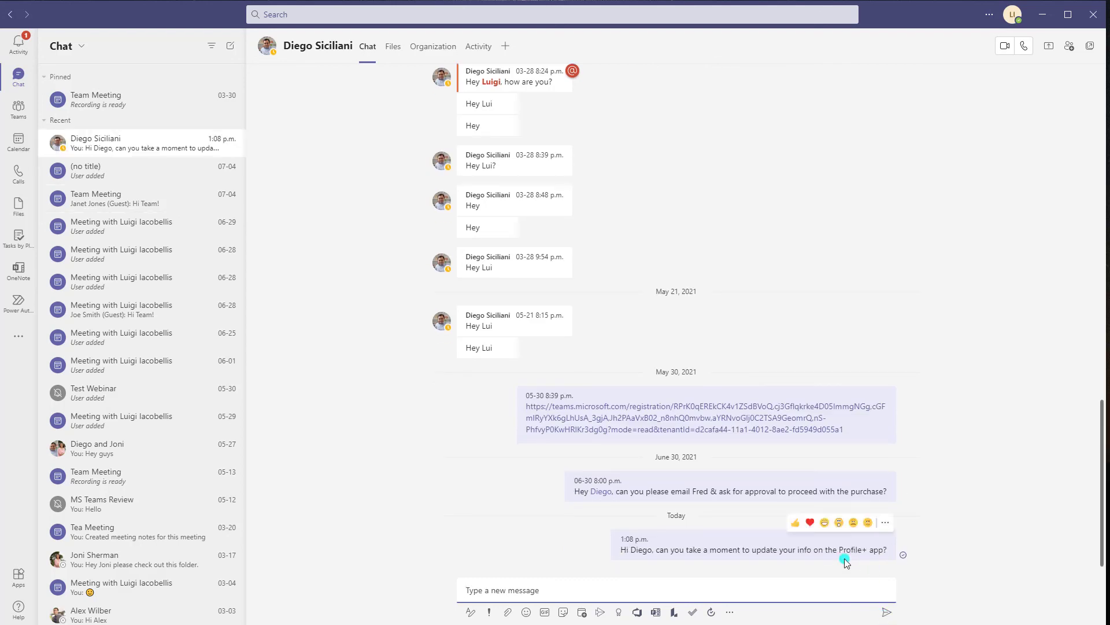